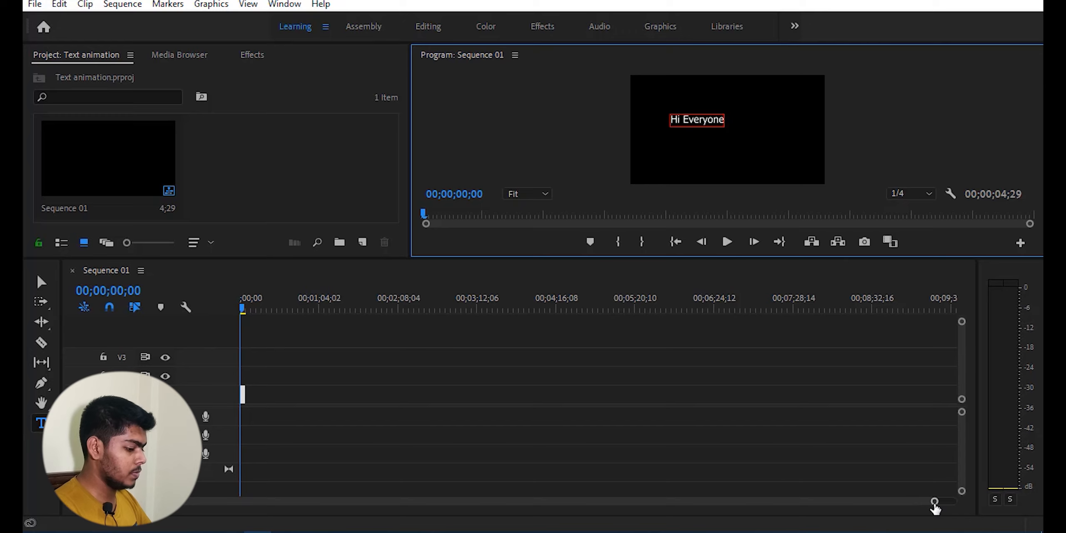
Step: Expand the timeline scale to fit the Hi Everyone clip and play its opening
left_click_drag(933, 504, 564, 528)
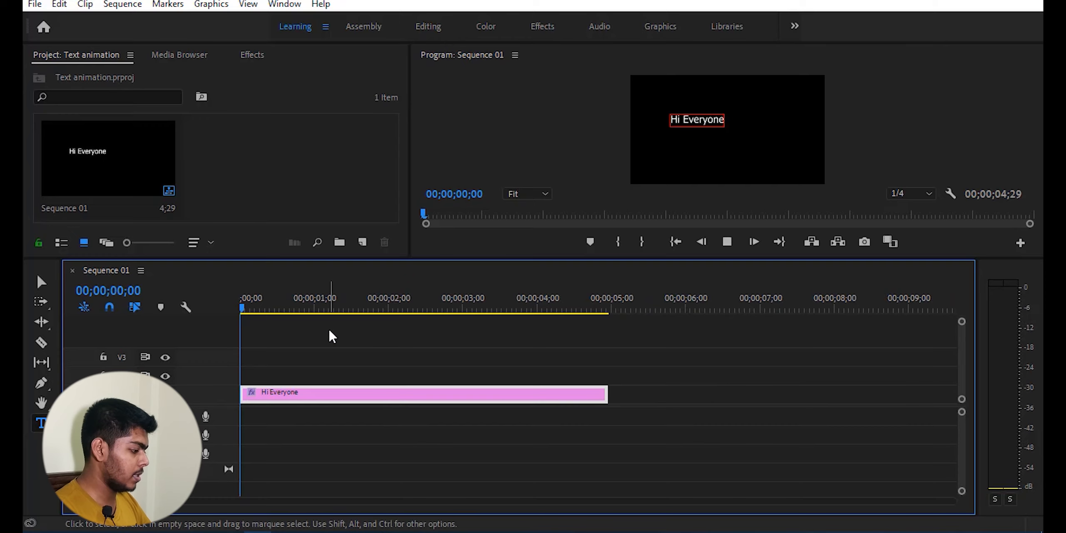
key("space")
key("space")
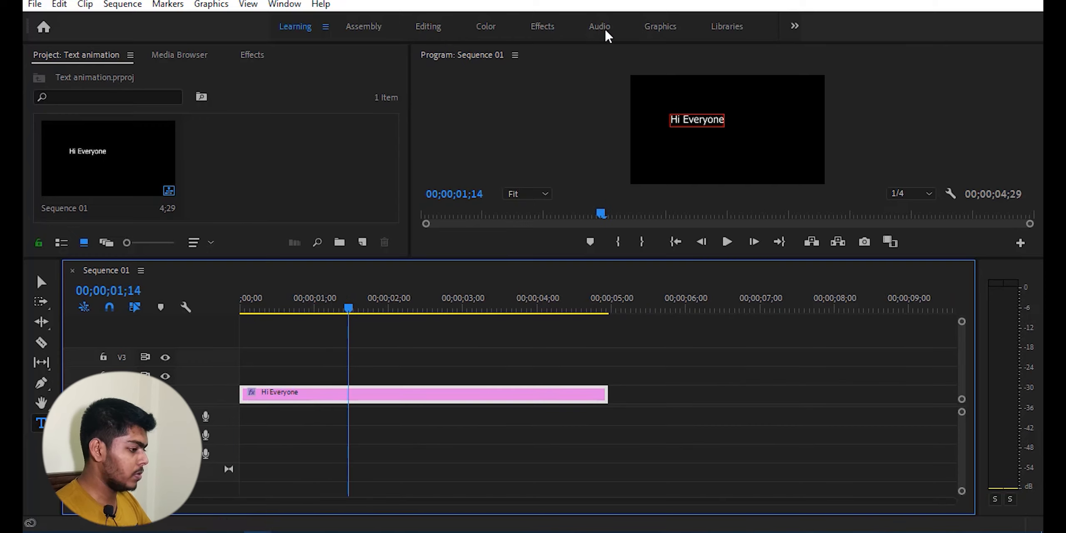
Step: Switch to the Graphics workspace and center the Hi Everyone text vertically and horizontally in the frame
left_click(662, 27)
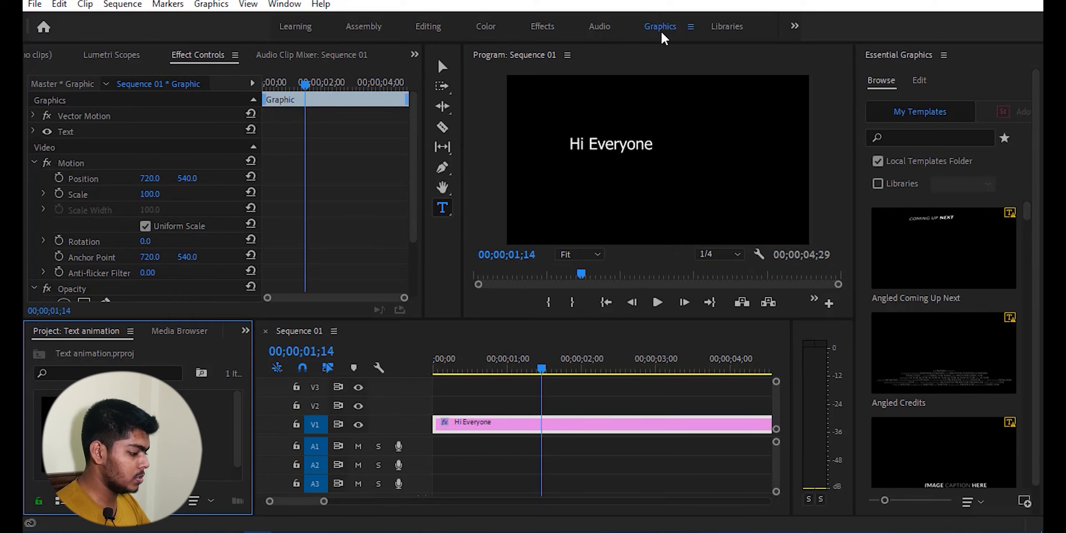
mouse_move(575, 144)
left_mouse_down()
mouse_move(664, 149)
mouse_move(571, 144)
left_mouse_up()
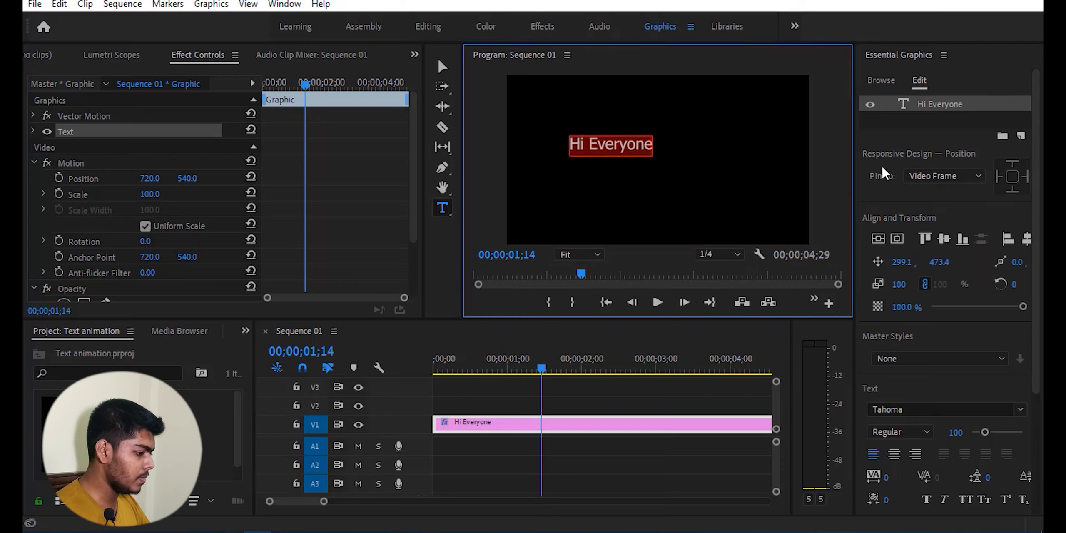
left_click(938, 240)
left_click(1026, 239)
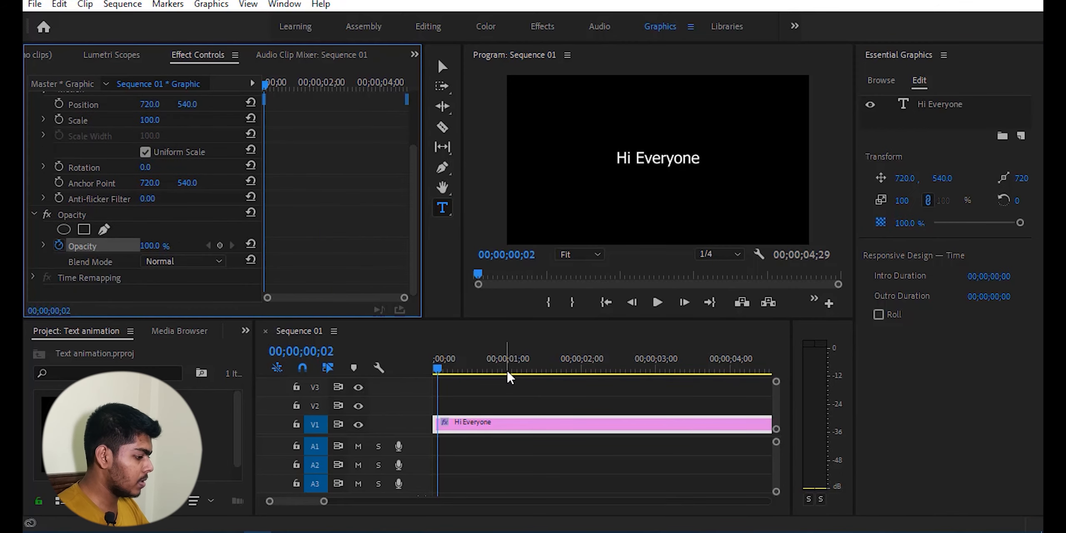
Step: Add an Opacity keyframe to the Hi Everyone clip at 00;00;02;00
left_click(507, 372)
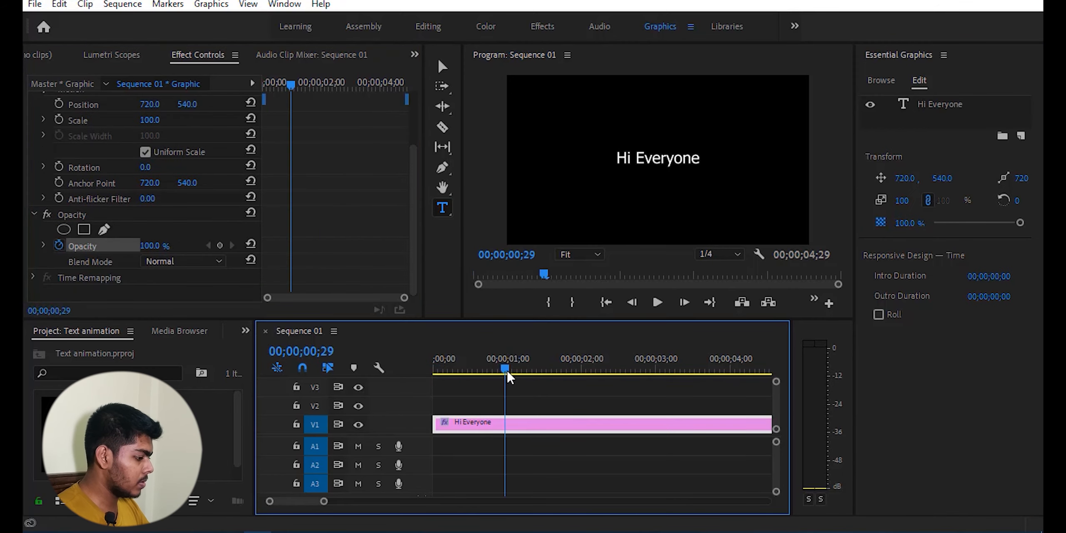
left_click_drag(507, 373, 550, 375)
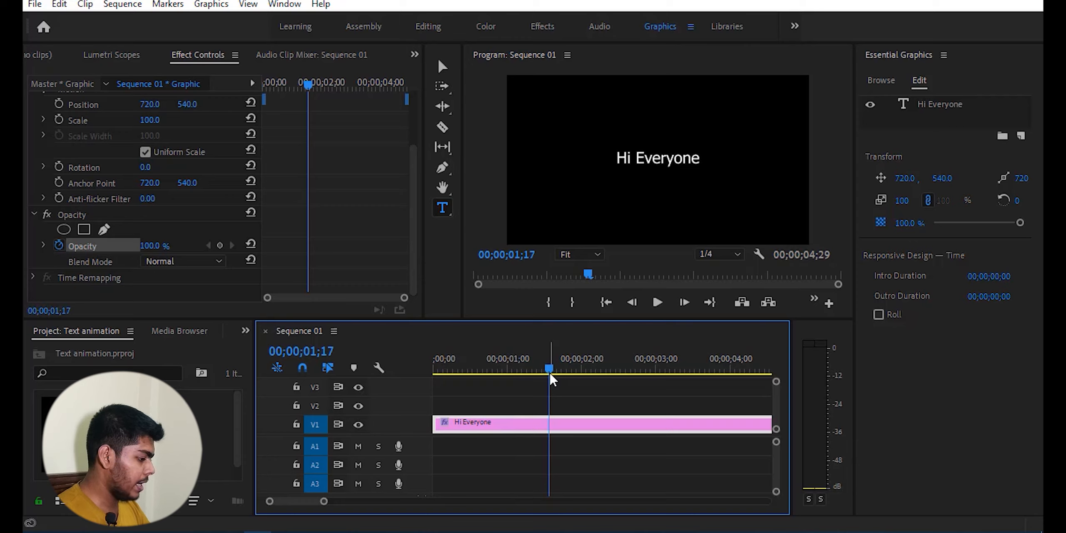
left_click(583, 371)
left_click_drag(583, 368, 584, 371)
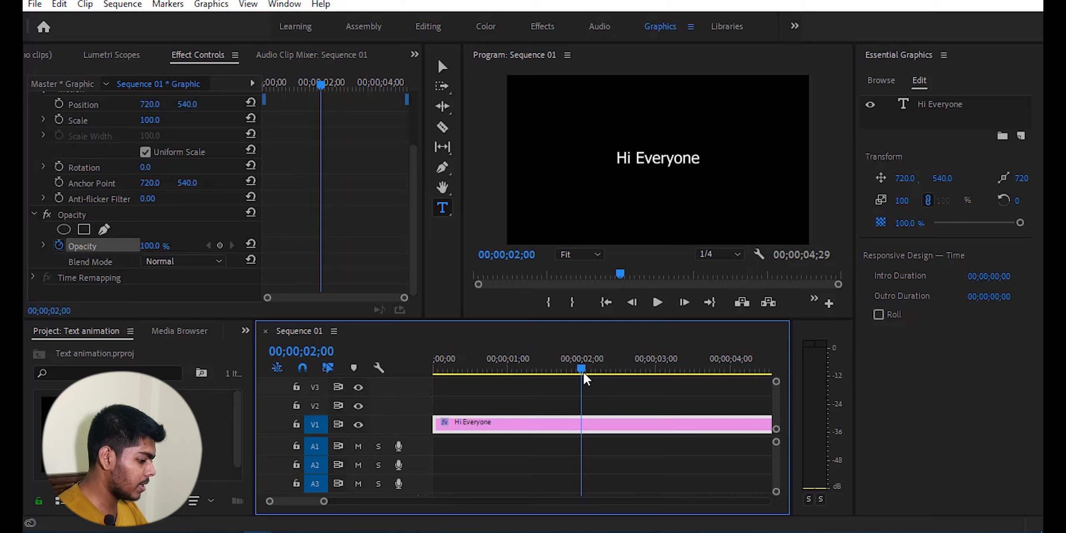
left_click(221, 245)
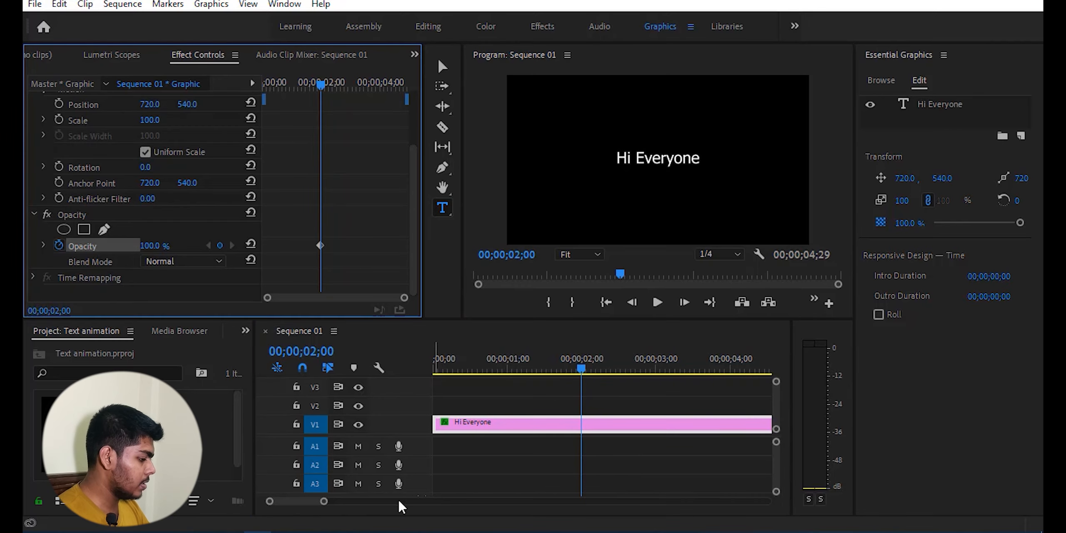
Step: Add another Opacity keyframe to the Hi Everyone clip at 00;00;04;01
left_click_drag(325, 502, 348, 504)
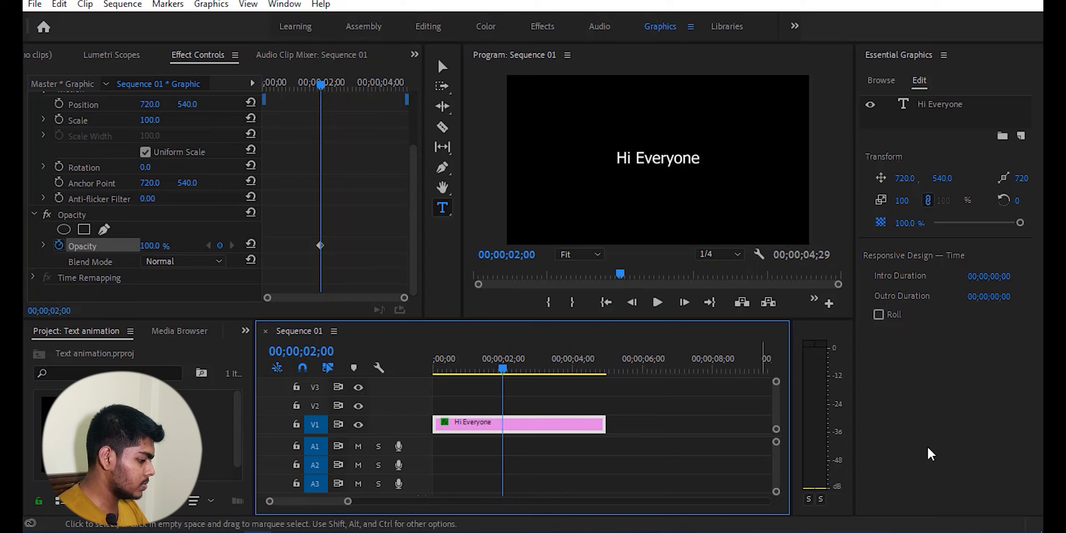
left_click_drag(791, 430, 815, 430)
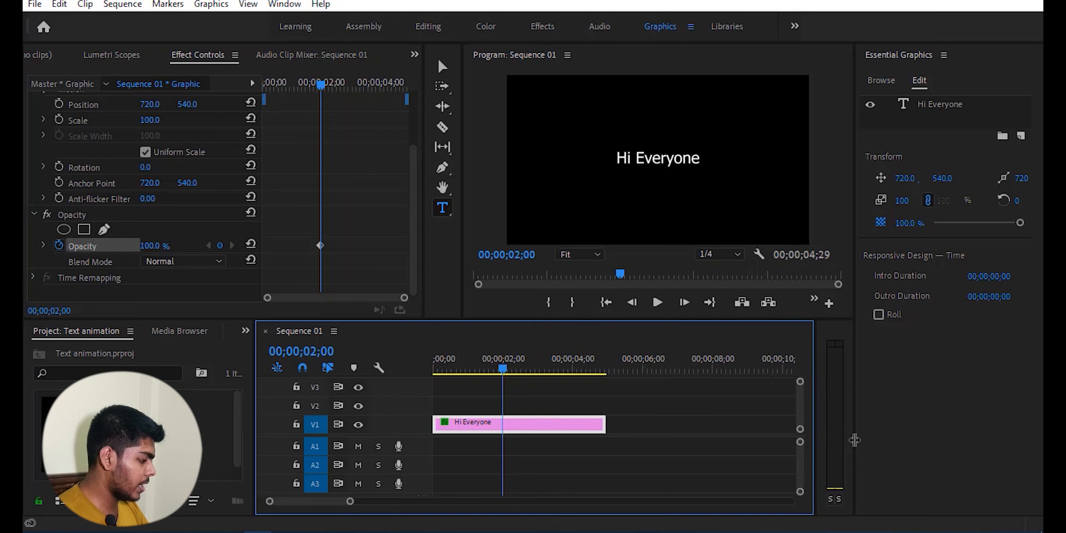
left_click_drag(504, 369, 577, 370)
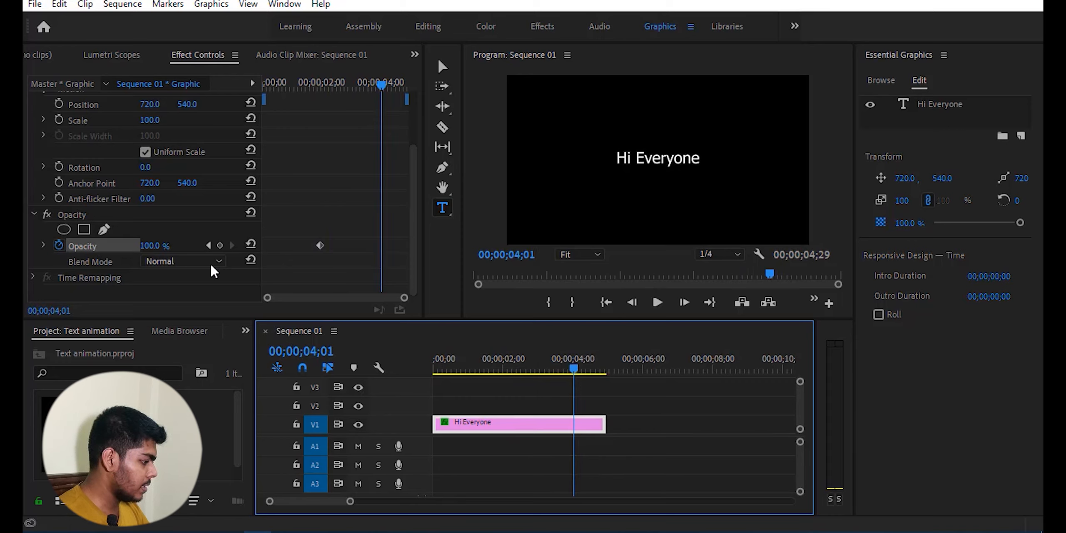
left_click(218, 244)
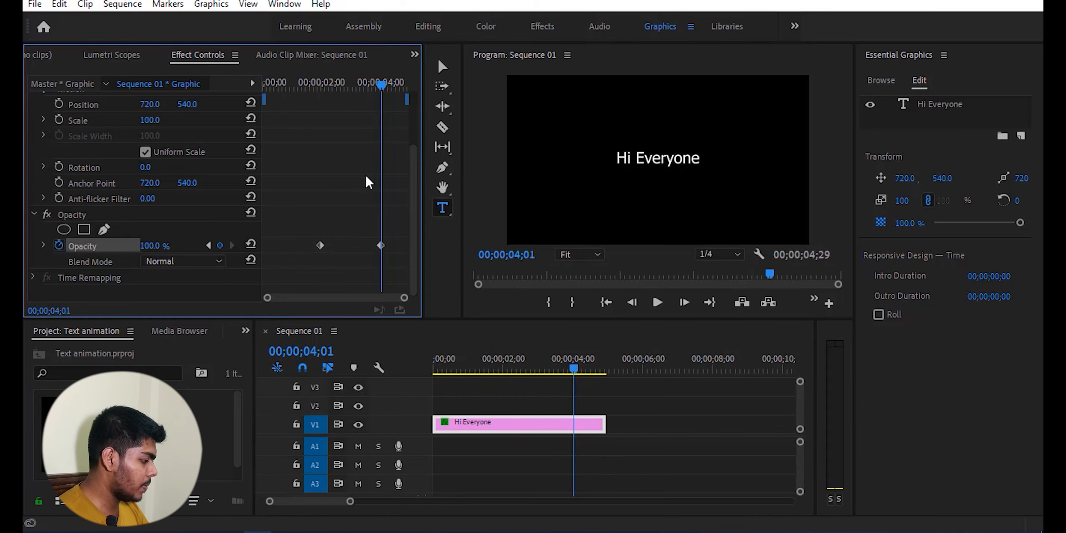
Step: Set the Hi Everyone clip's Opacity to 0% at 00;00;00;00 and at 00;00;04;28 for a fade-in and fade-out
left_click_drag(377, 85, 226, 84)
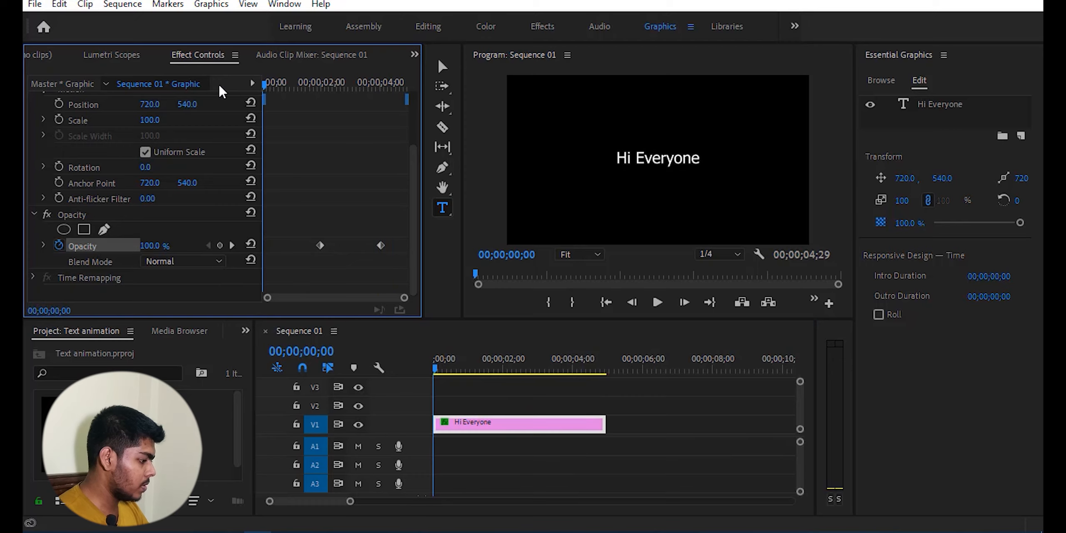
left_click_drag(154, 247, 83, 247)
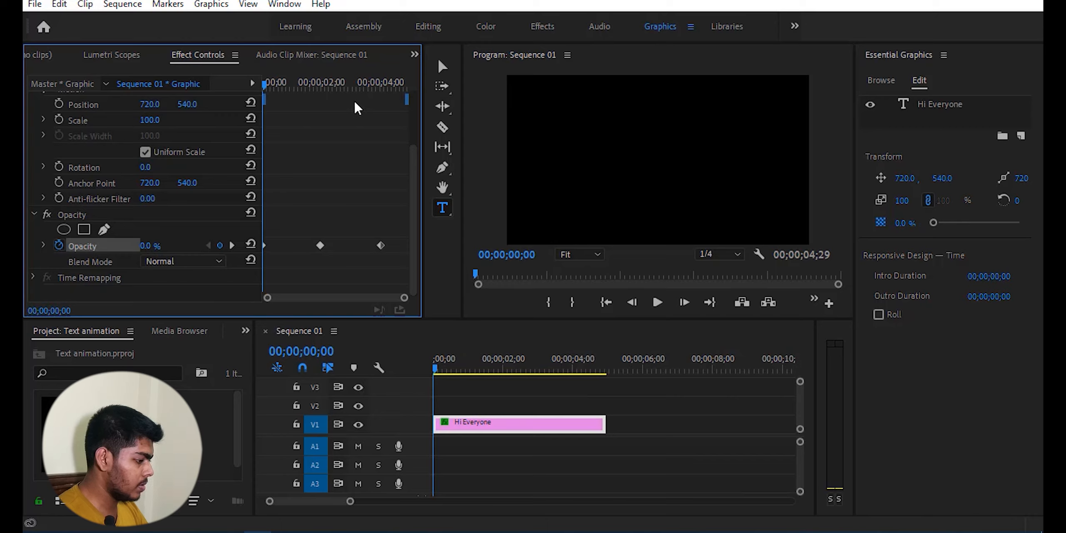
left_click_drag(262, 81, 408, 91)
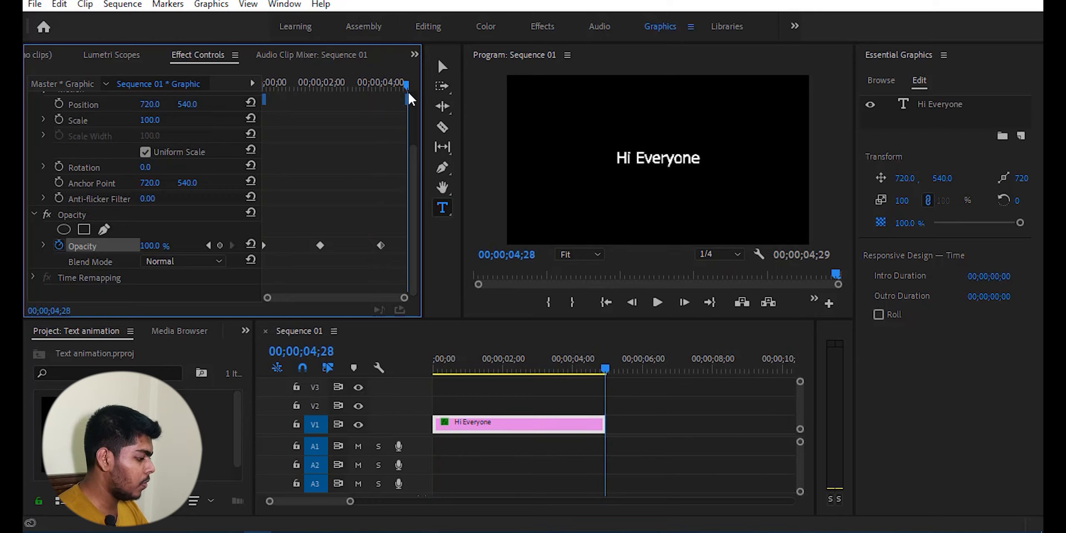
left_click_drag(168, 249, 125, 249)
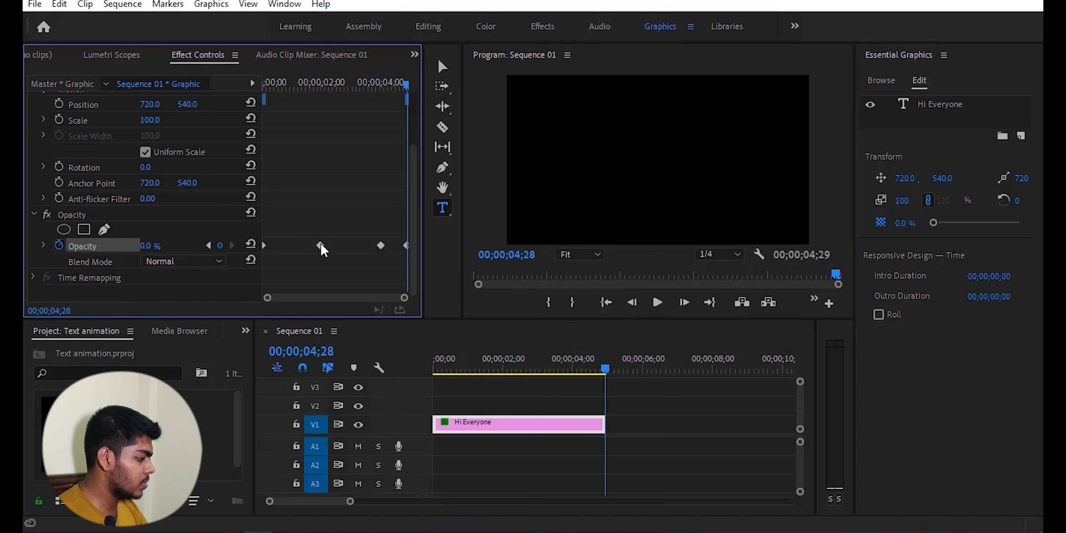
Step: Move the two-second Opacity keyframe to shortly before one second and play the fade animation from the start
left_click_drag(321, 245, 290, 254)
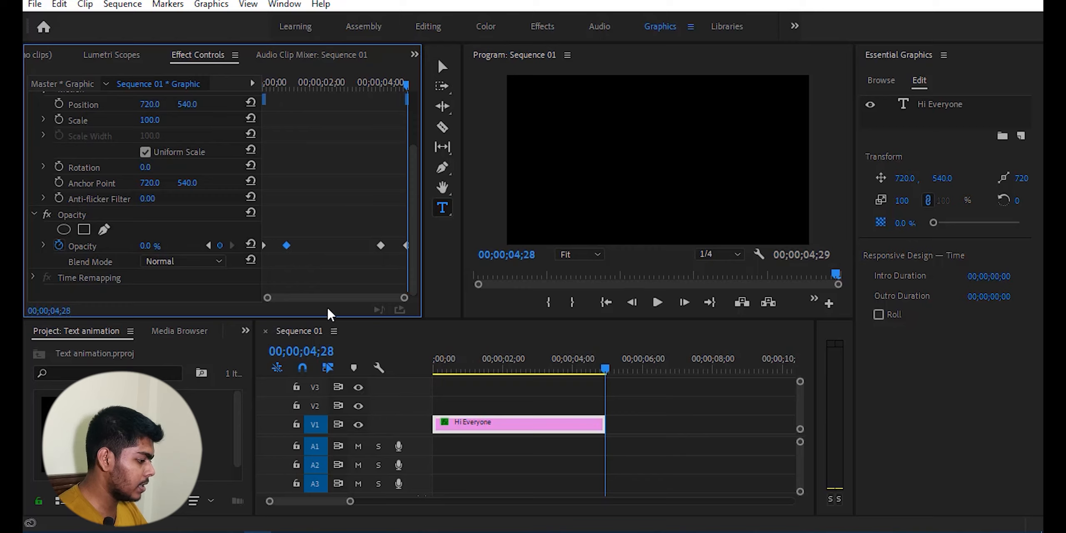
left_click_drag(602, 372, 328, 383)
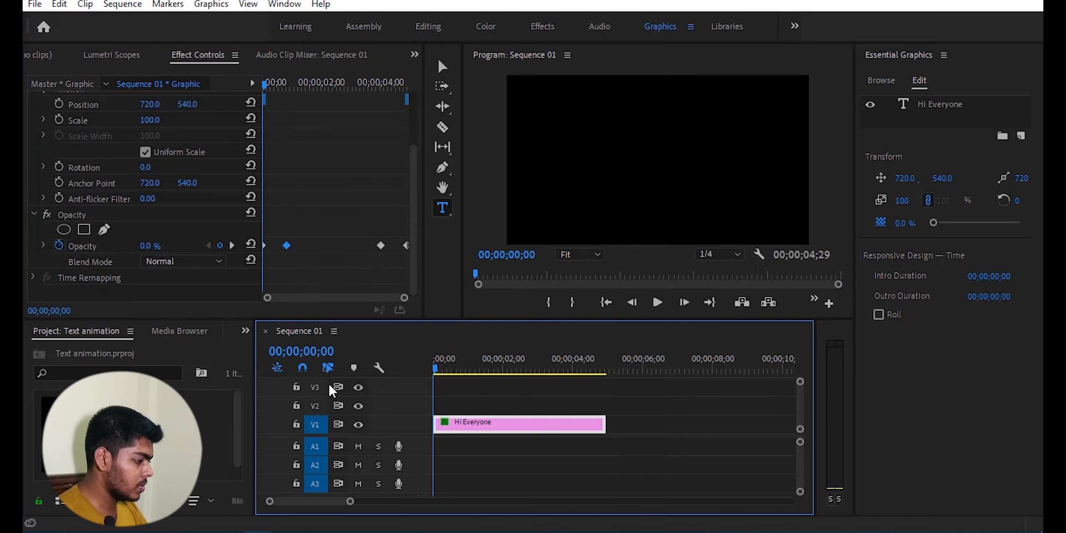
key("space")
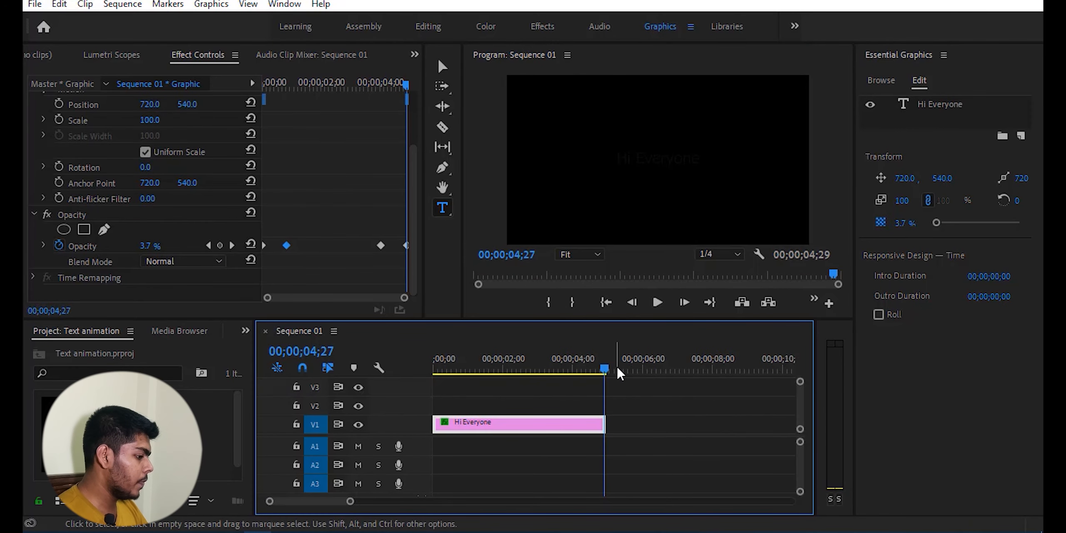
Step: Add a text clip reading "Welcome to my channel" at 00;00;06;02 and center it in the frame both ways
left_click_drag(605, 369, 646, 380)
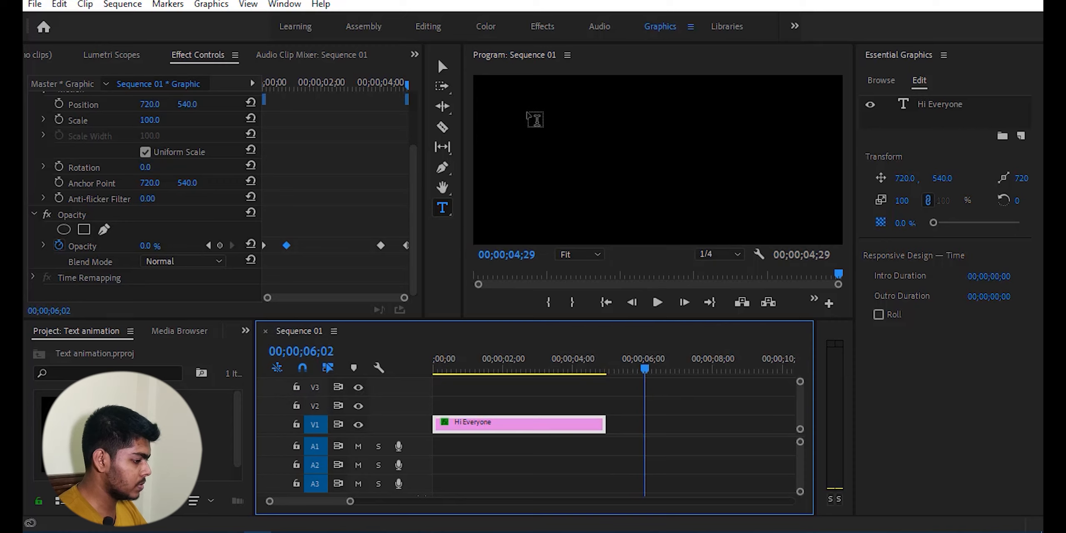
left_click(587, 161)
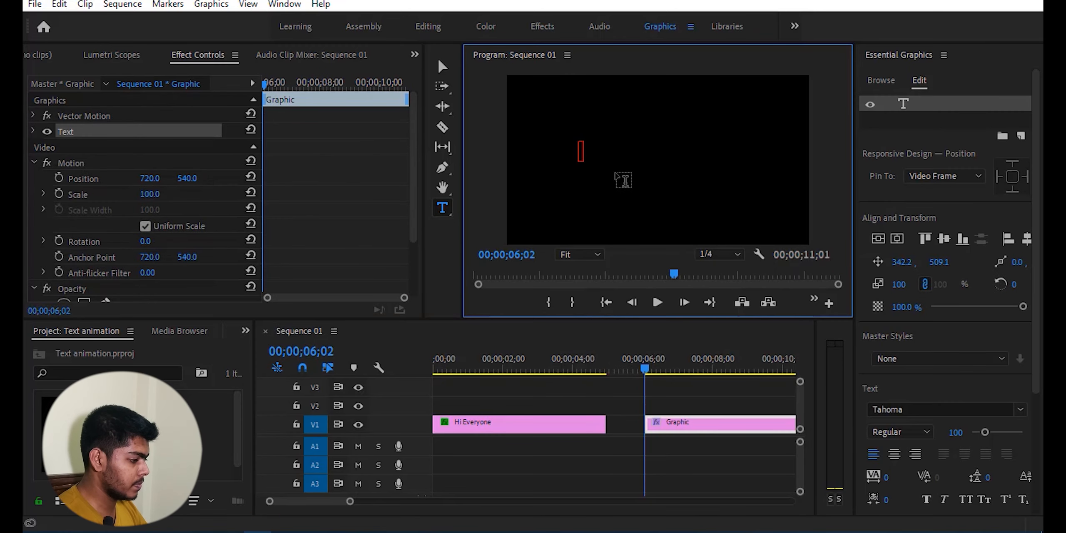
type("Welcome to")
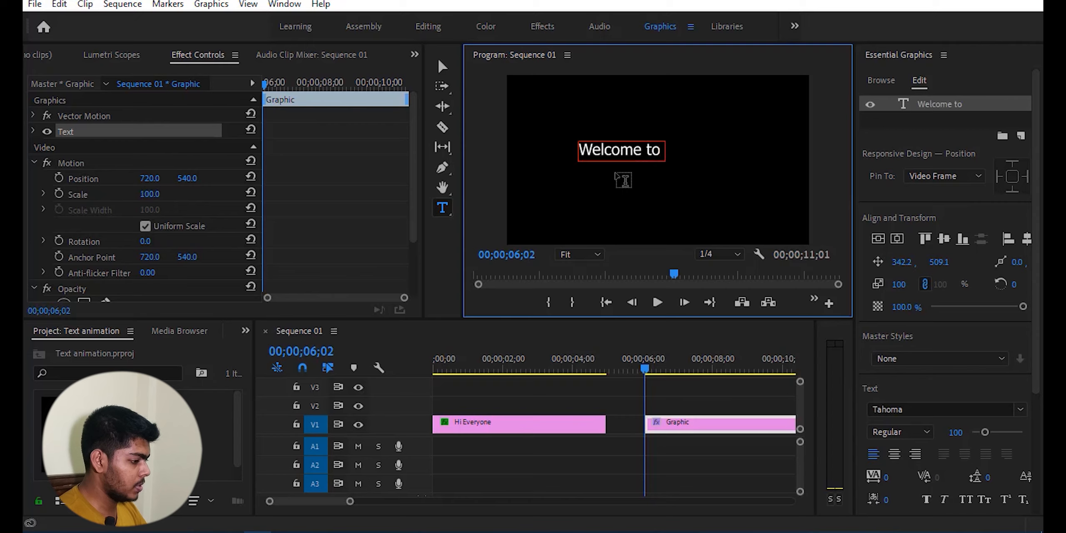
type(" my")
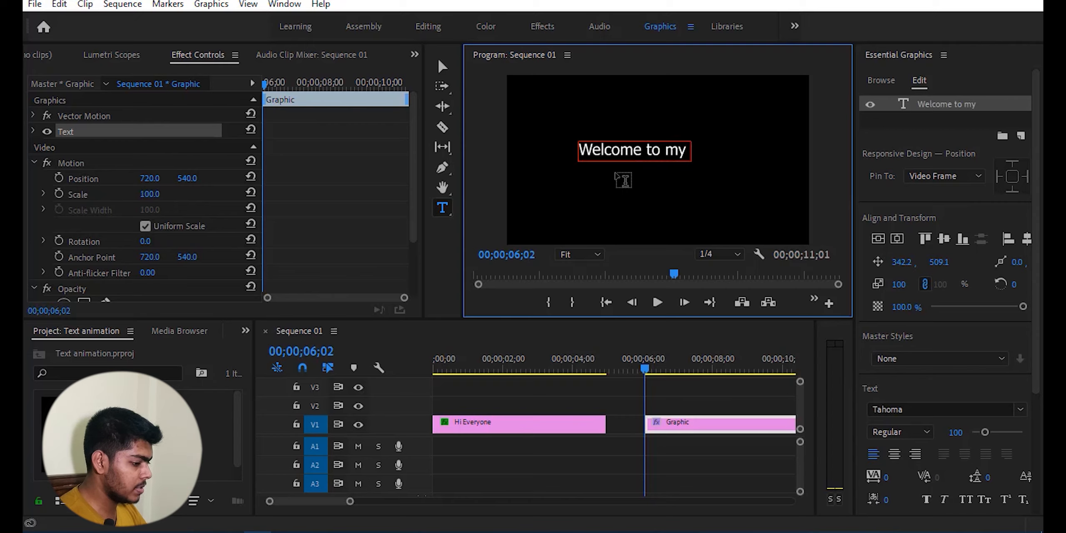
type(" c")
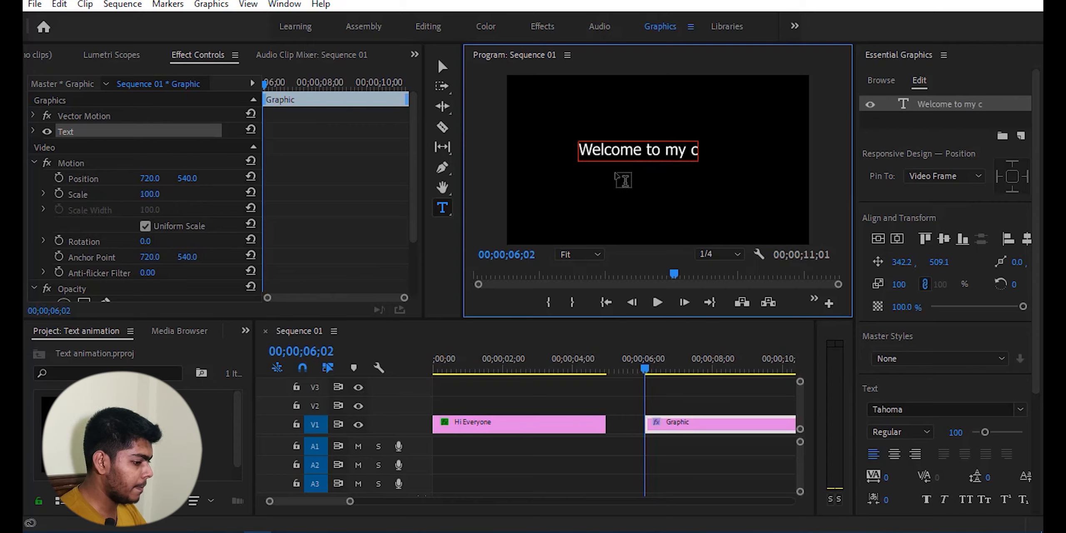
type("hannel")
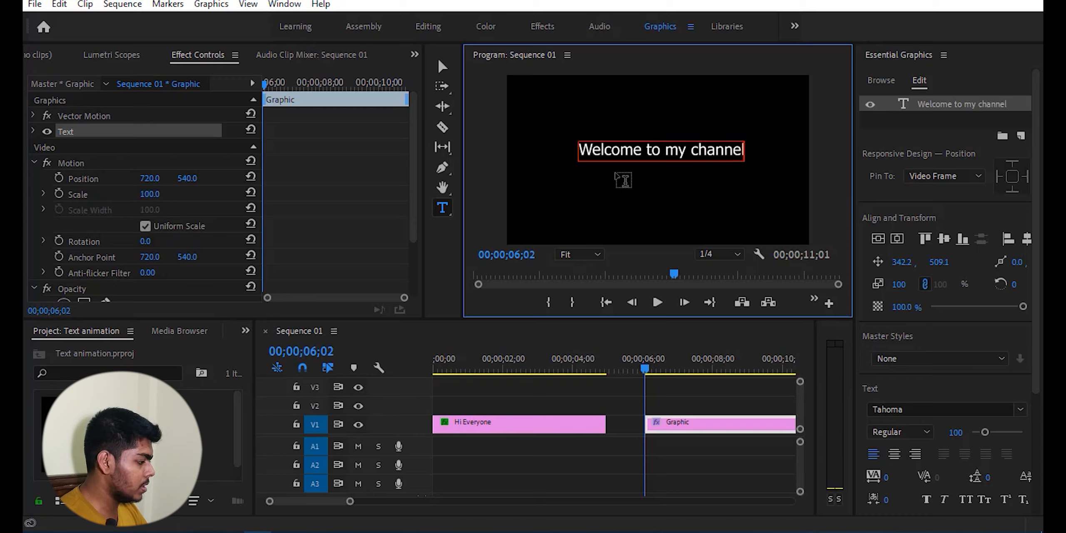
left_click(942, 239)
left_click(1027, 240)
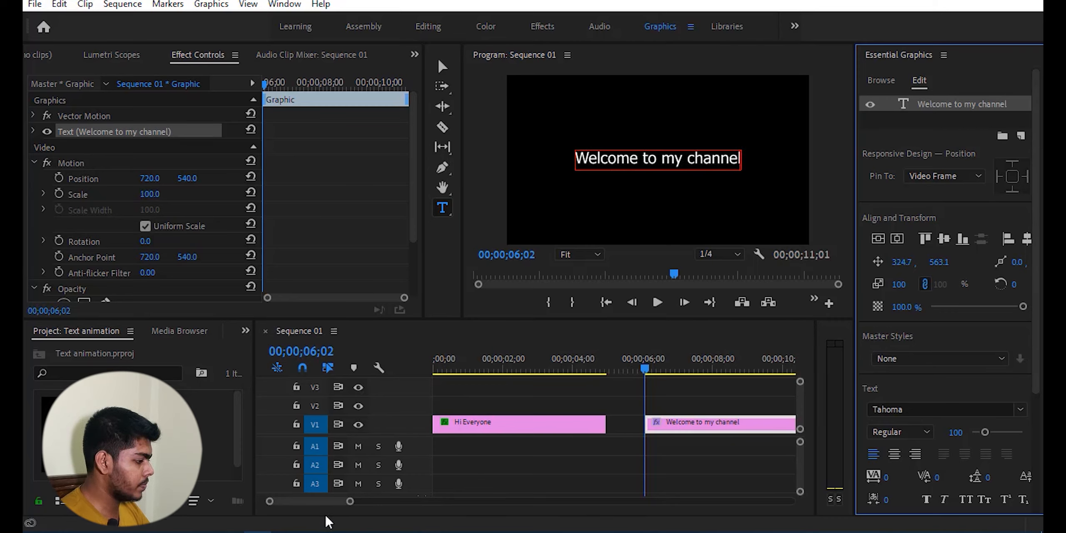
Step: Add Position keyframes to the Welcome to my channel clip at 00;00;07;01 and 00;00;10;06
mouse_move(309, 501)
left_mouse_down()
mouse_move(325, 503)
mouse_move(310, 504)
left_mouse_up()
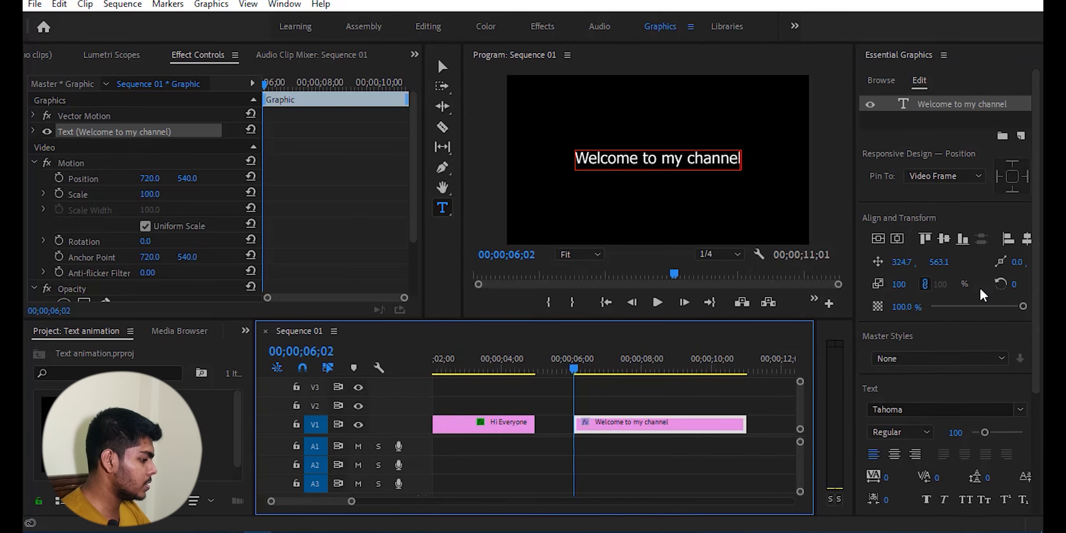
left_click(58, 178)
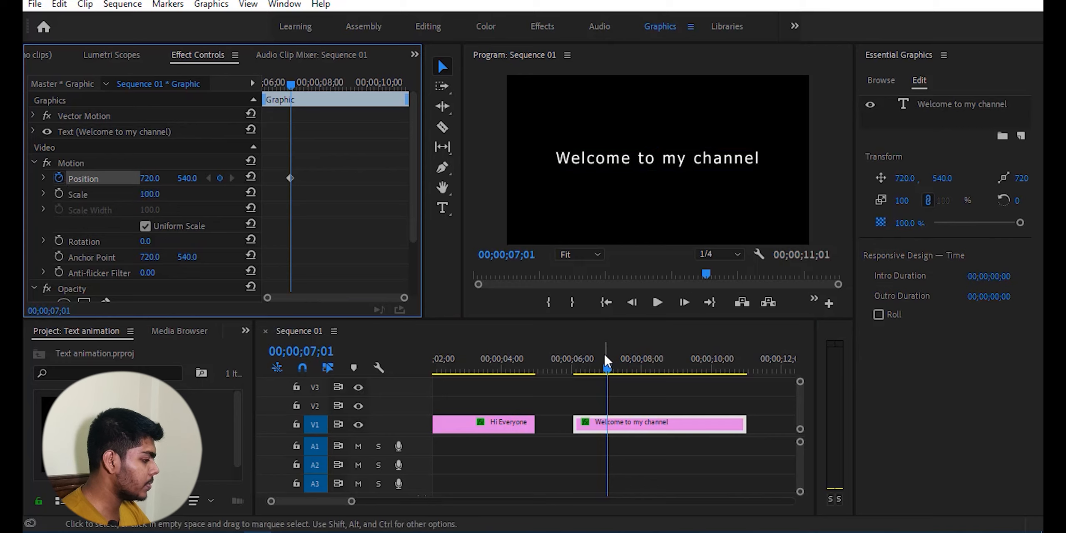
left_click_drag(609, 369, 717, 383)
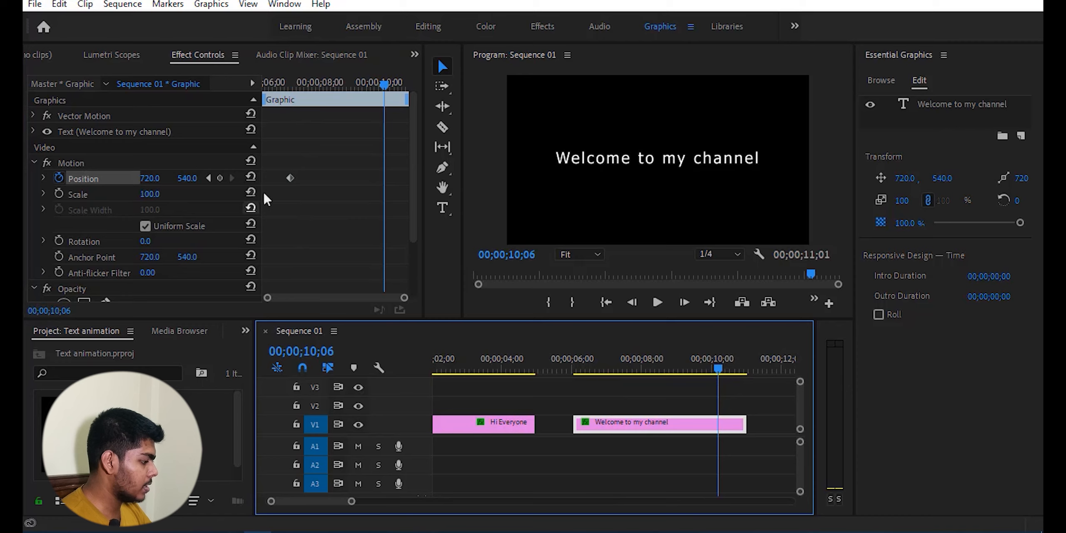
left_click(220, 178)
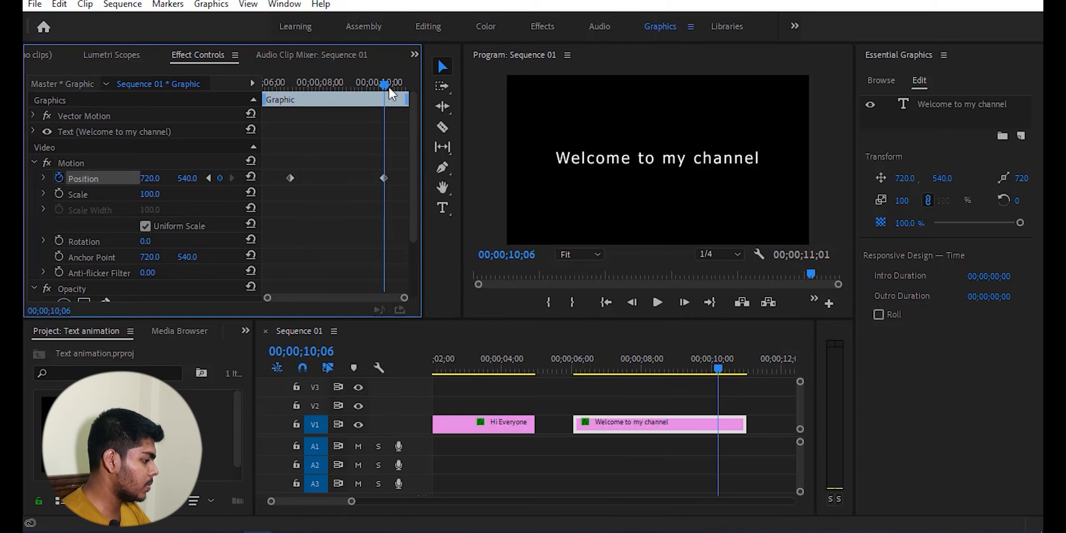
Step: Set the Welcome to my channel clip's horizontal Position to -550 at its start, 00;00;06;02, so it begins off-screen
left_click_drag(386, 85, 263, 85)
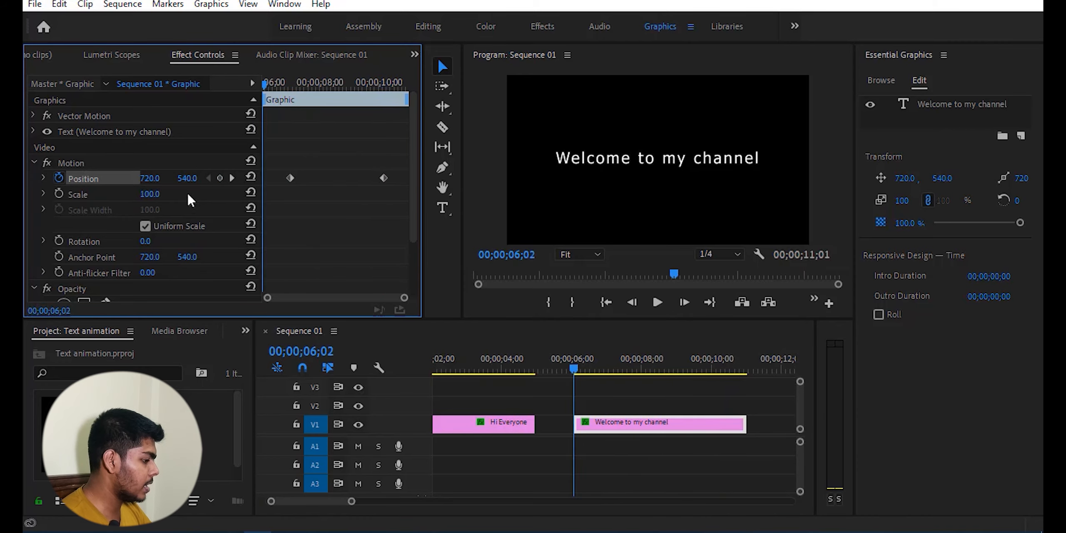
left_click_drag(150, 178, 304, 186)
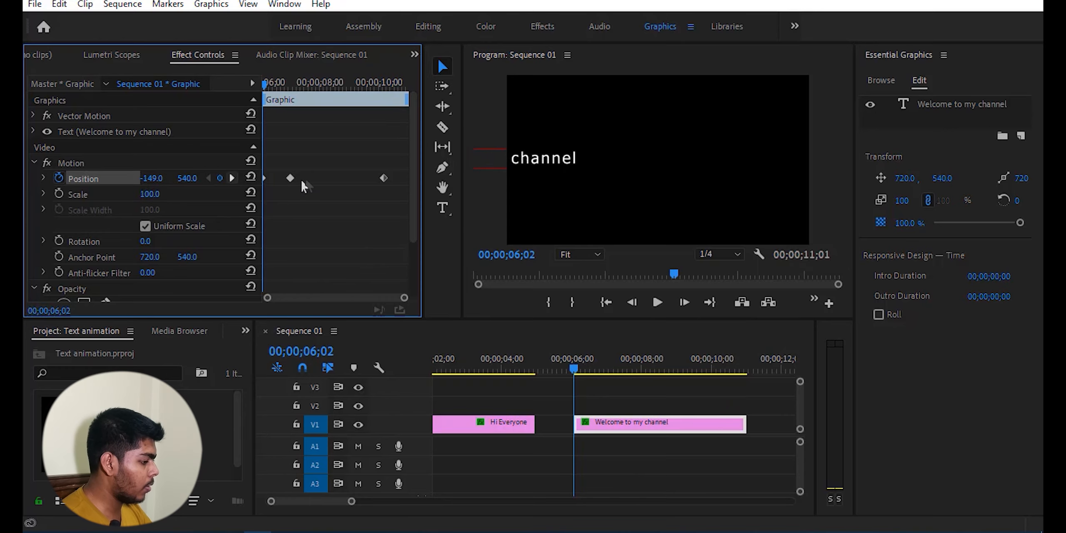
left_click_drag(167, 180, 50, 180)
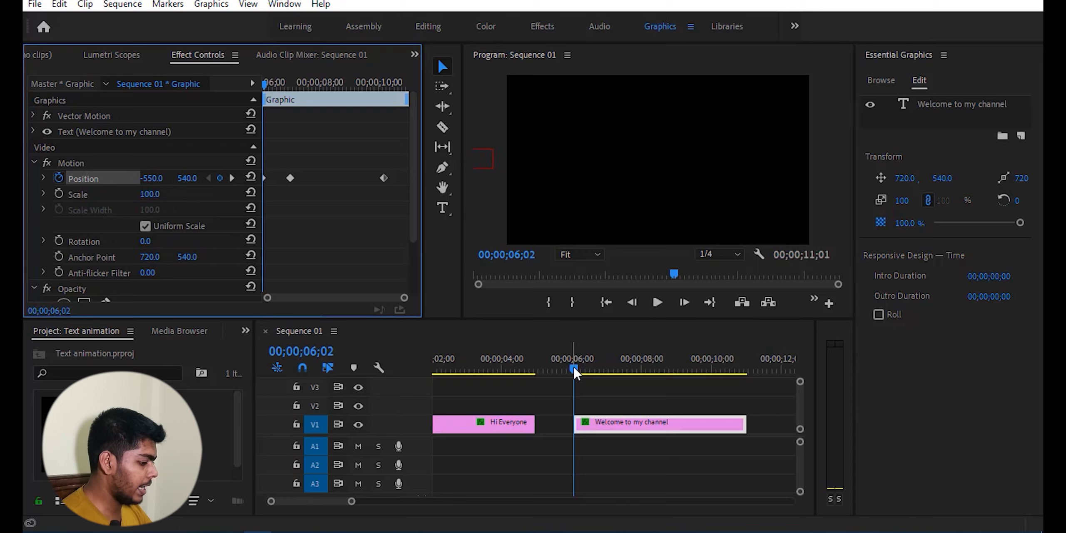
Step: Set the Welcome to my channel clip's horizontal Position to 1962 at 00;00;11;00 and play back the slide animation
left_click_drag(573, 365, 744, 395)
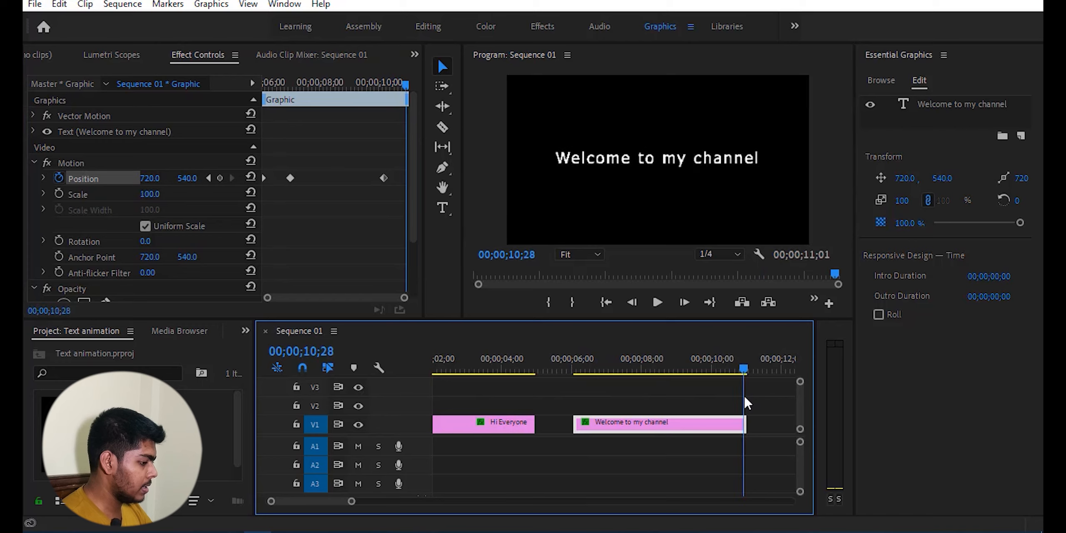
key("Right")
key("Right")
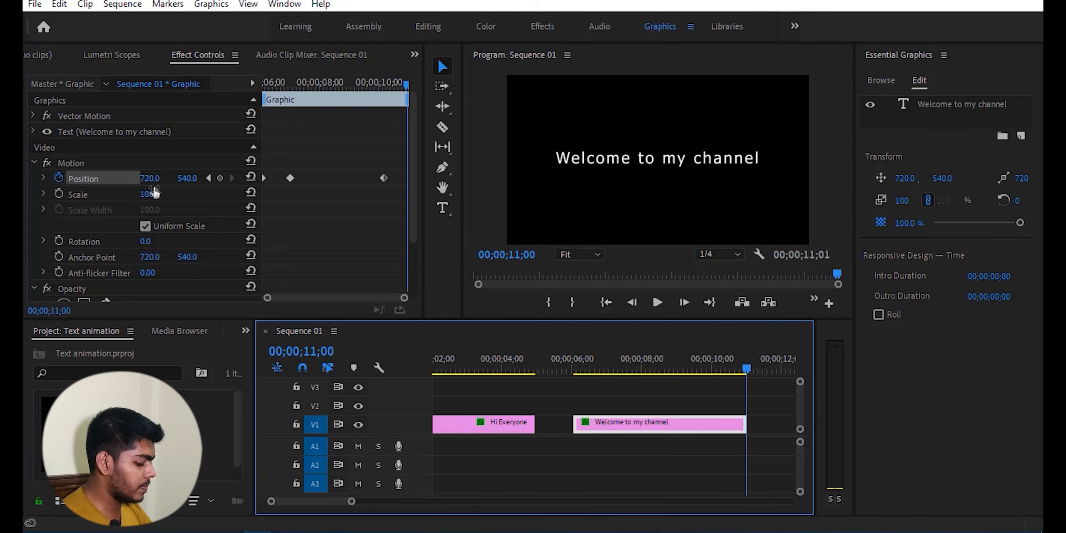
left_click_drag(149, 178, 616, 178)
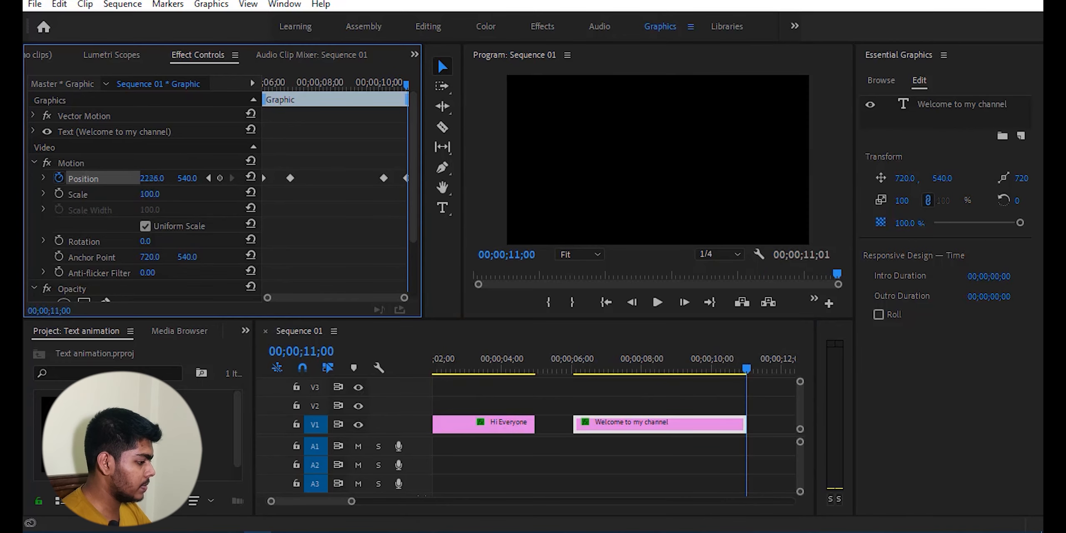
left_click_drag(152, 179, 149, 178)
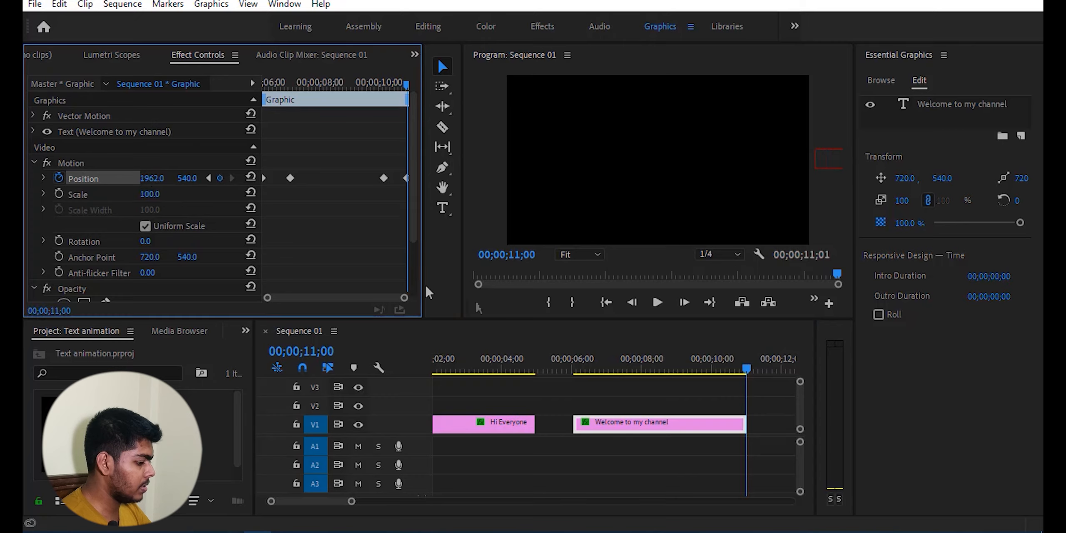
left_click_drag(748, 369, 550, 377)
key("space")
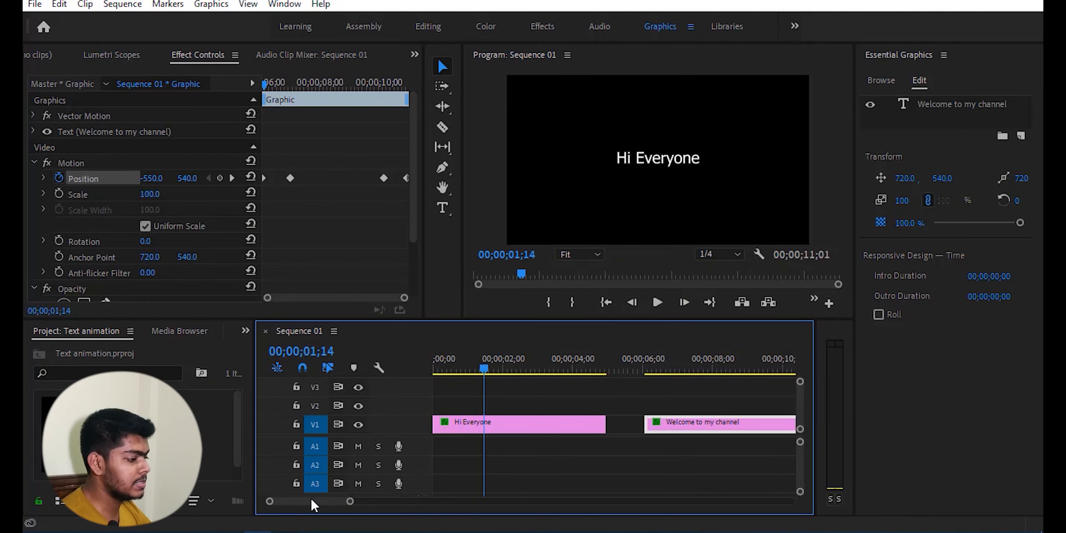
Step: Add a new text clip reading "H" at 00;00;12;04, after the Welcome to my channel clip
mouse_move(311, 498)
left_mouse_down()
mouse_move(329, 500)
mouse_move(317, 504)
left_mouse_up()
scroll(317, 503, "down", 3)
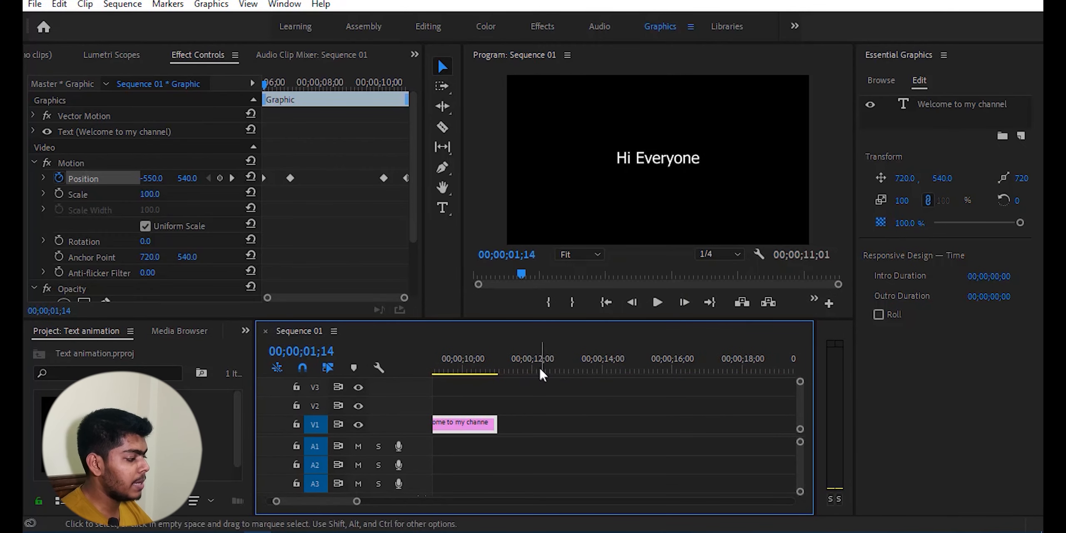
left_click(528, 368)
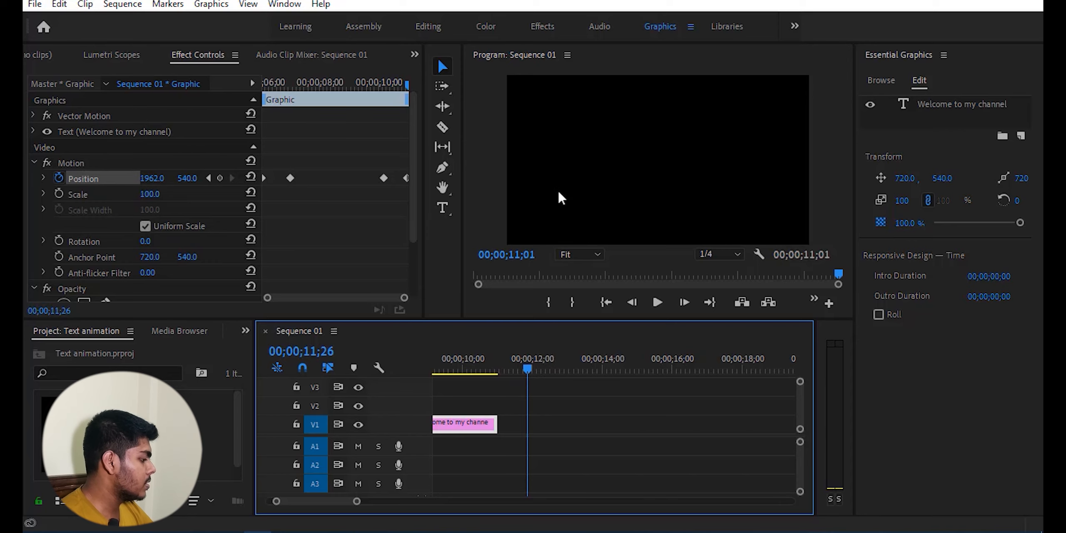
left_click(442, 206)
left_click(580, 139)
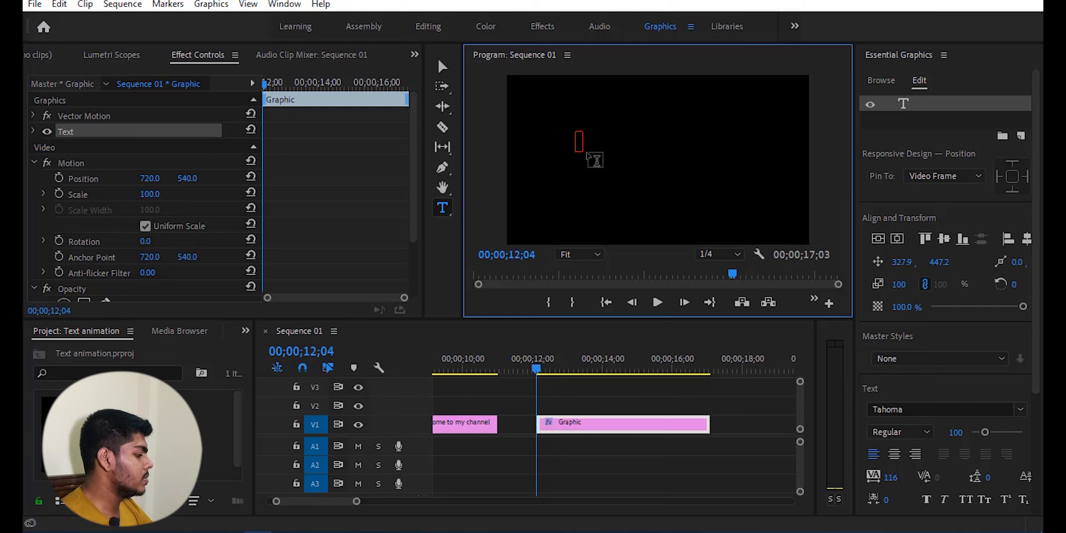
type("H")
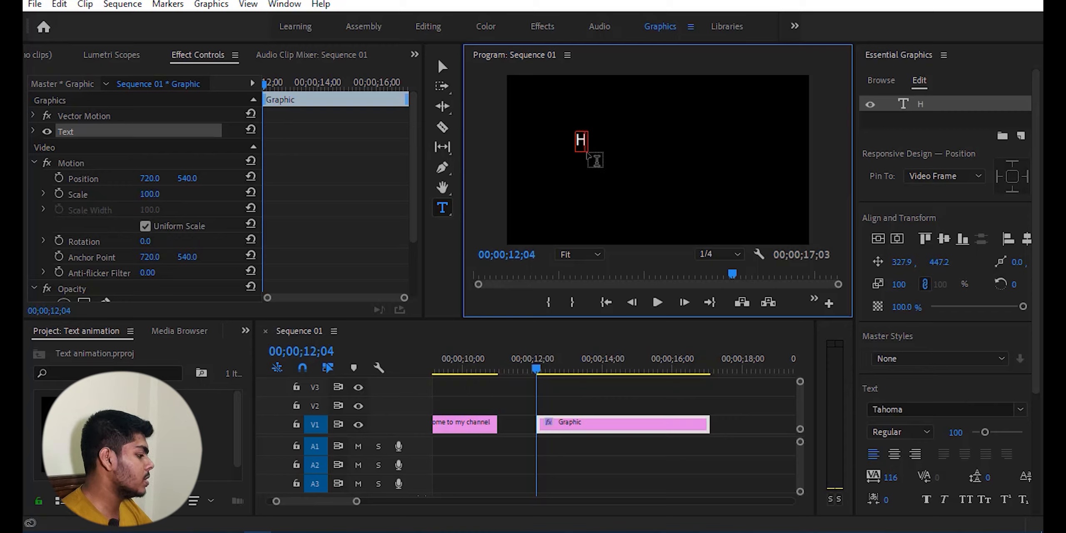
Step: Turn on Source Text keyframing at the H clip's start and extend the text to "Ho" at 00;00;12;12
left_click(32, 132)
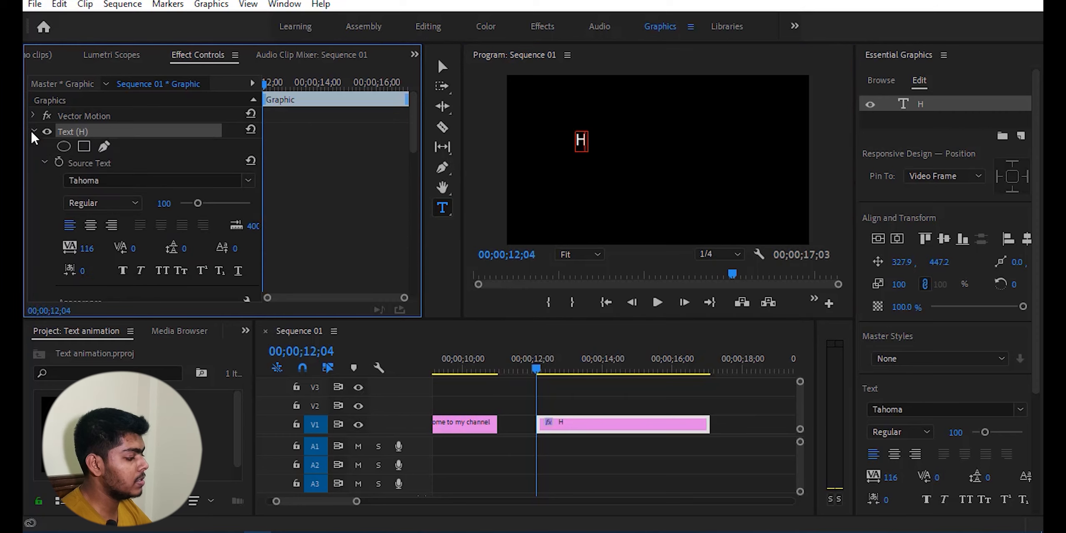
left_click(57, 162)
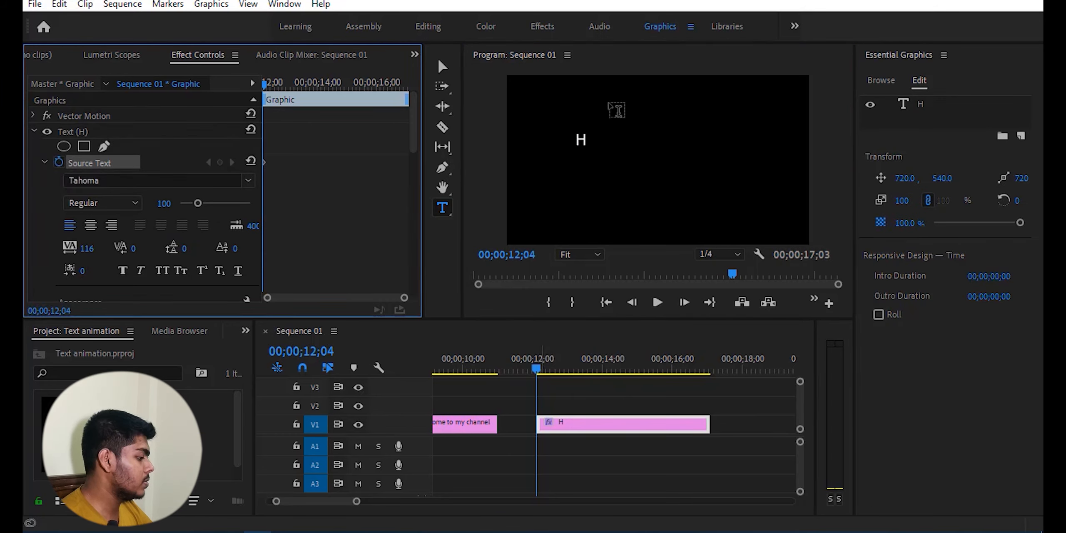
left_click(582, 144)
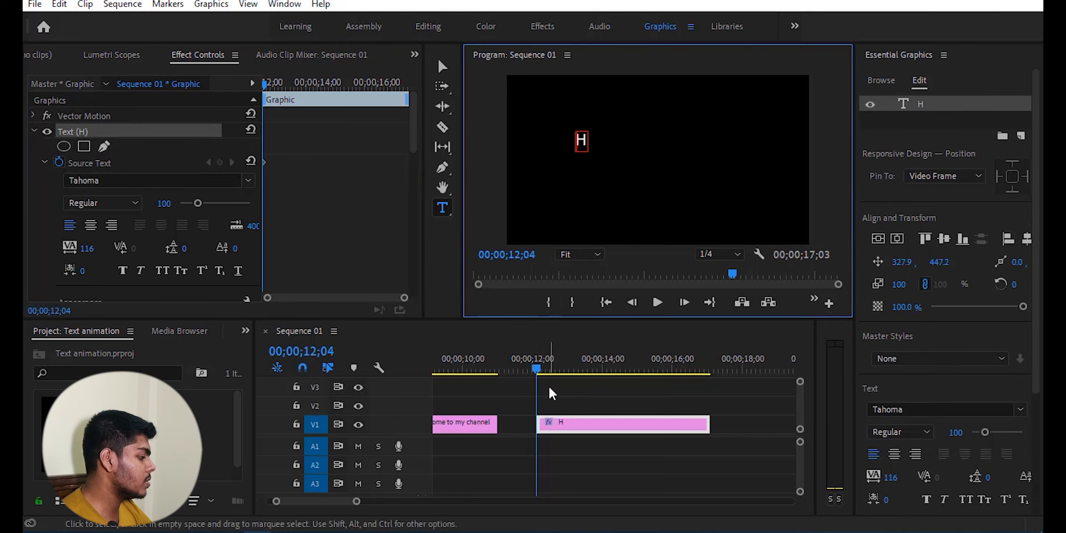
left_click_drag(267, 88, 270, 88)
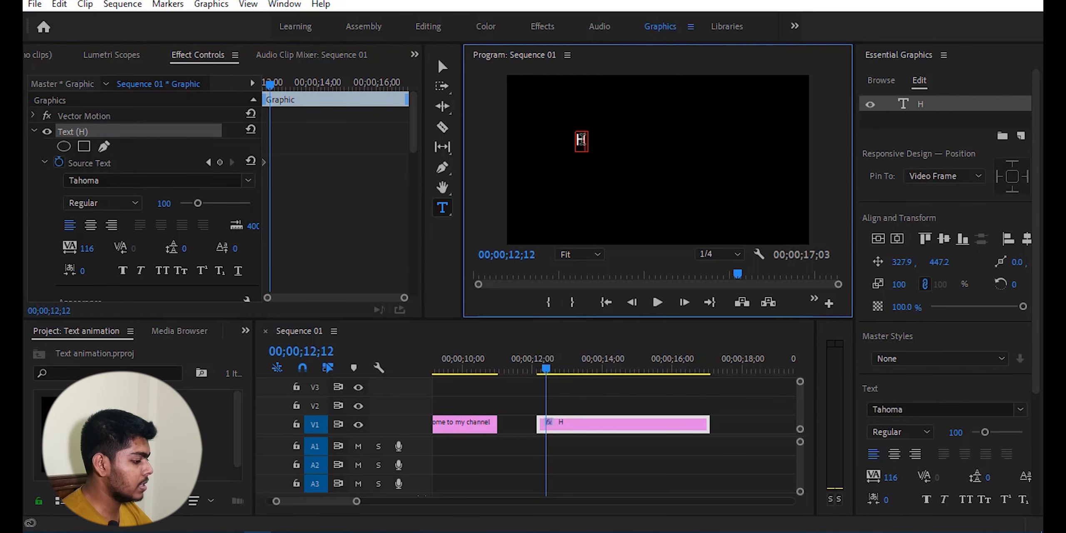
left_click(582, 140)
type("o")
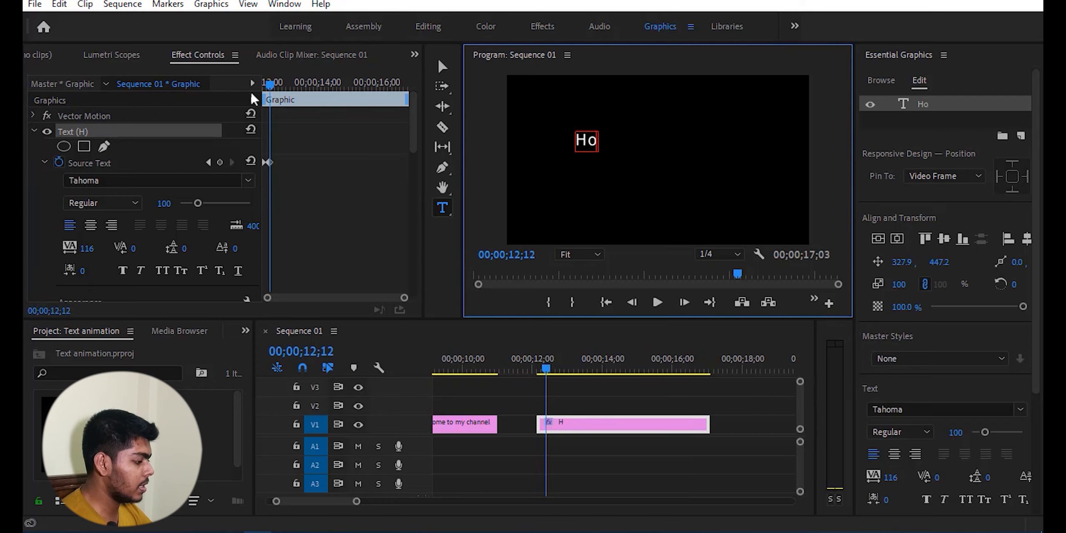
Step: Add Source Text keyframes reading "Hop" at 00;00;12;18 and "Hope" at 00;00;12;23
left_click_drag(273, 90, 277, 90)
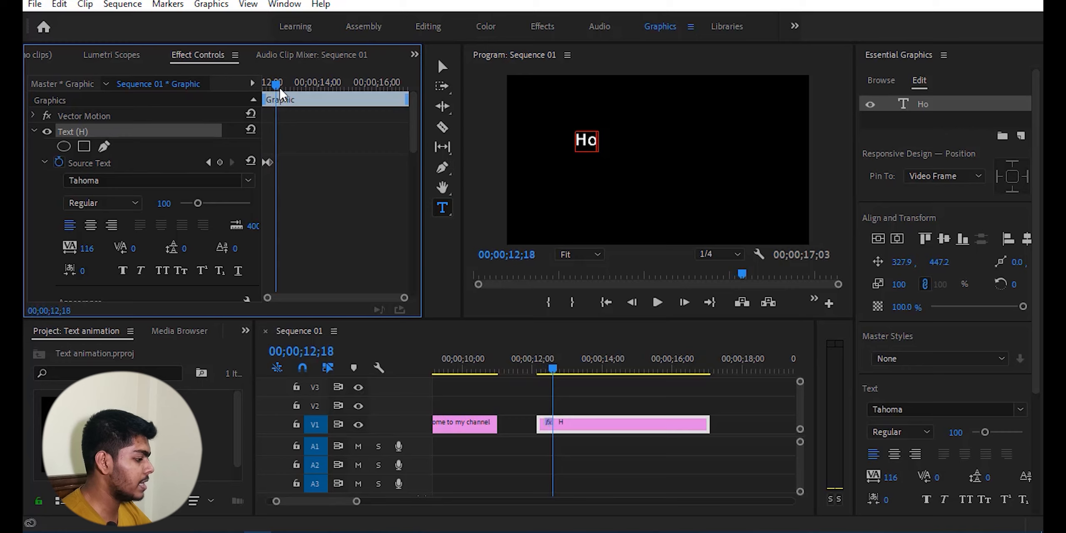
left_click(592, 139)
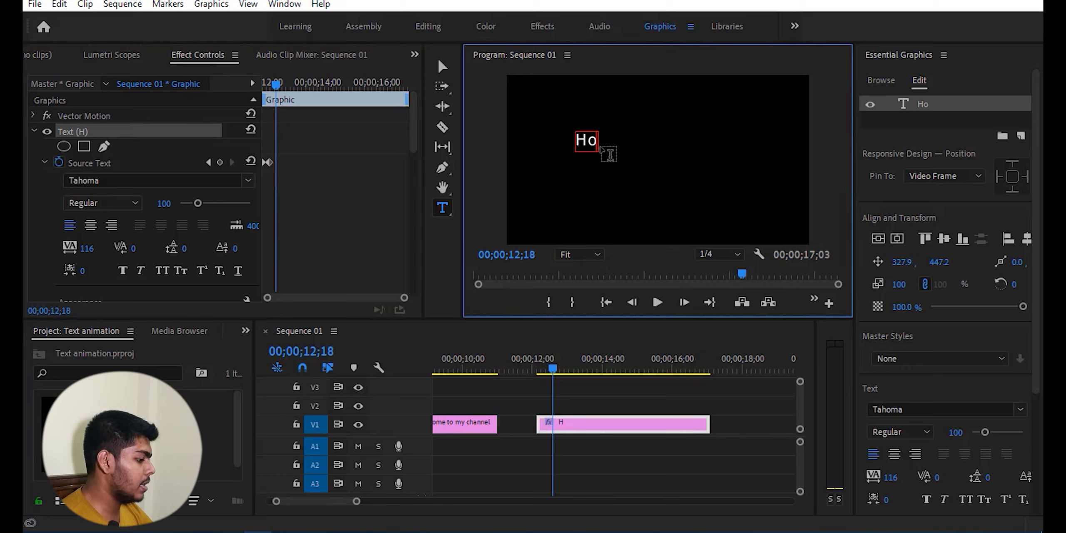
type("p")
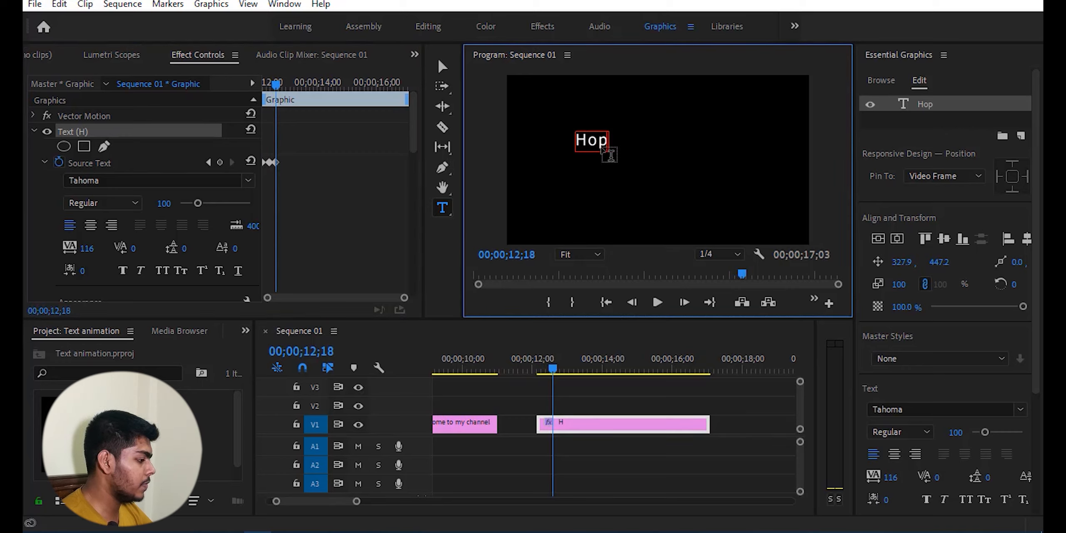
left_click_drag(277, 85, 280, 86)
left_click(600, 140)
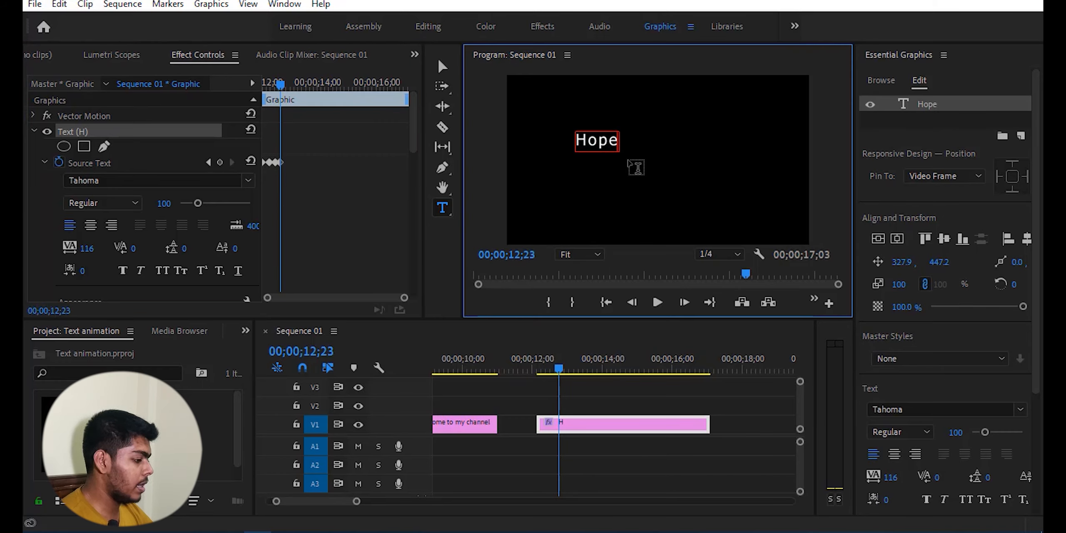
Step: Extend the text to "Hope you" one letter per Source Text keyframe, reaching "Hope yo" after 00;00;13;06 and the full word at 00;00;13;10
left_click(288, 85)
left_click(624, 142)
type("y")
left_click(294, 85)
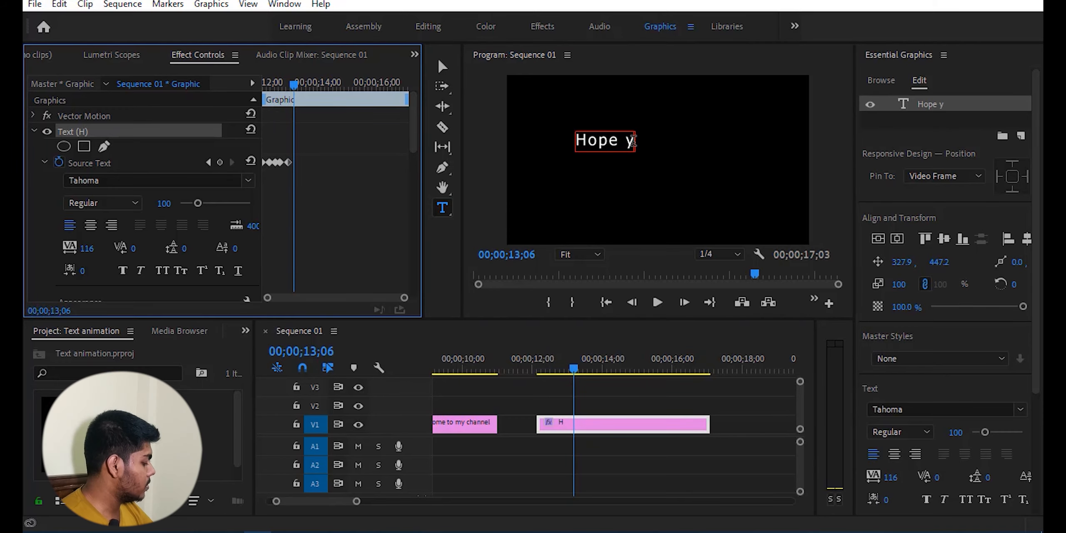
left_click(634, 142)
type("o")
left_click(297, 85)
left_click(658, 149)
type("u")
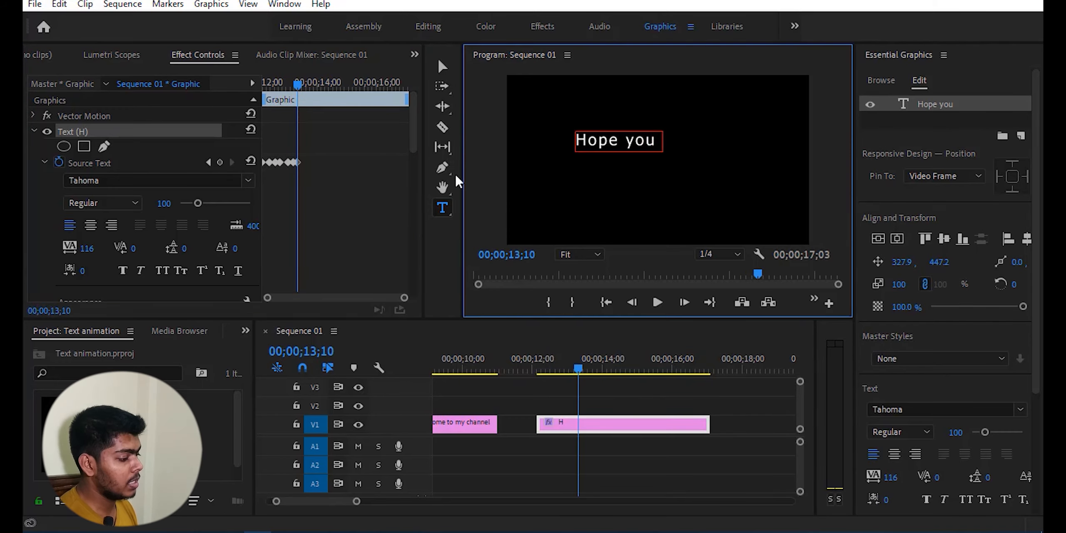
Step: Add the word "are" letter by letter with further Source Text keyframes, so the text reads "Hope you are"
left_click_drag(301, 86, 313, 86)
left_click(659, 143)
type("a")
left_click(671, 143)
type("r")
left_click(679, 143)
type("e")
Step: Add the word "well" letter by letter with Source Text keyframes from 00;00;14;05 to 00;00;14;21, completing "Hope you are well"
left_click(323, 86)
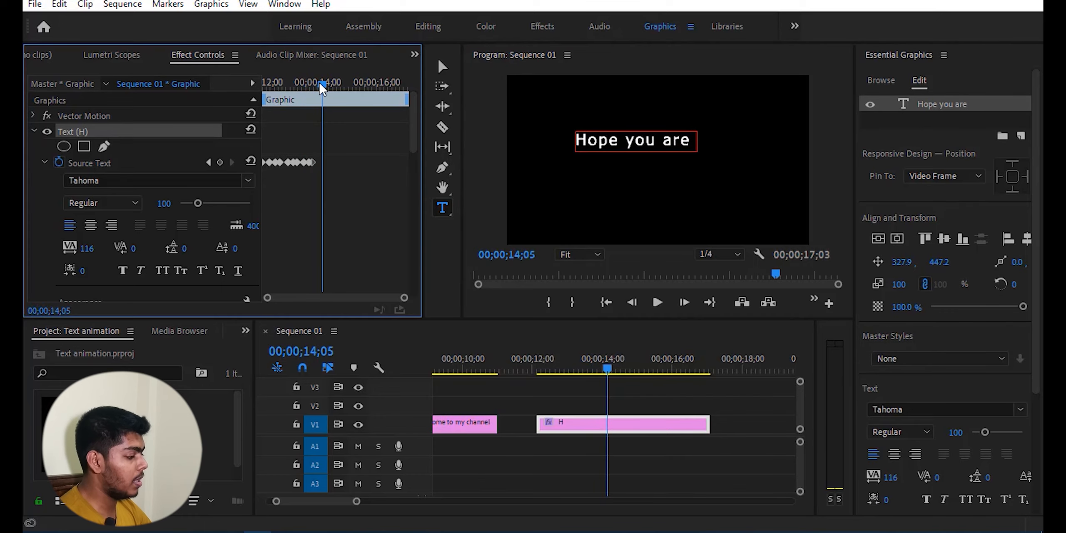
left_click(693, 144)
type("w")
left_click(327, 85)
left_click(702, 144)
type("e")
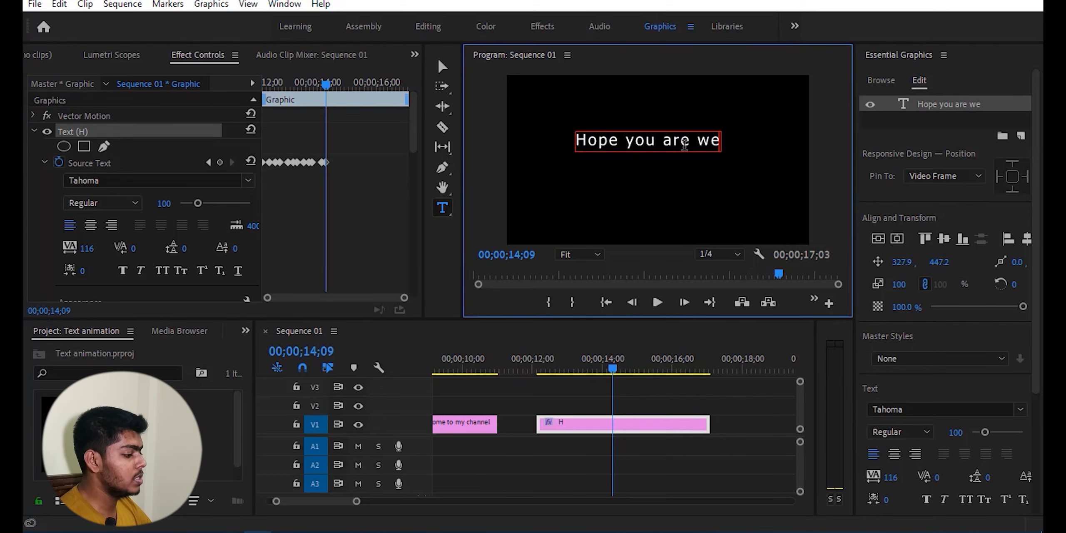
left_click_drag(327, 85, 337, 85)
left_click(716, 144)
type("l")
left_click(720, 144)
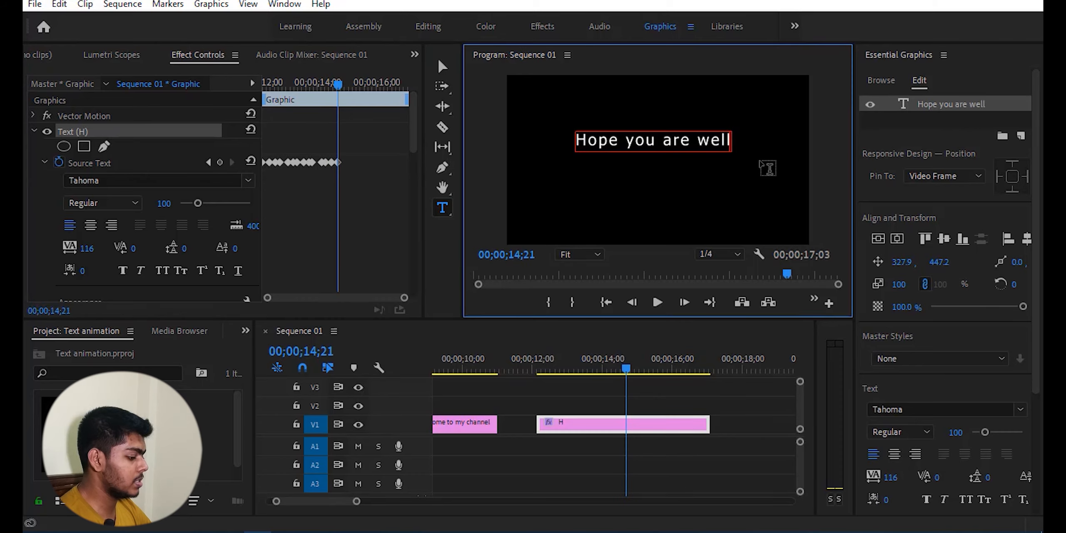
Step: Play the Hope you are well typing animation from just before the clip's start
left_click_drag(627, 366, 531, 382)
key("space")
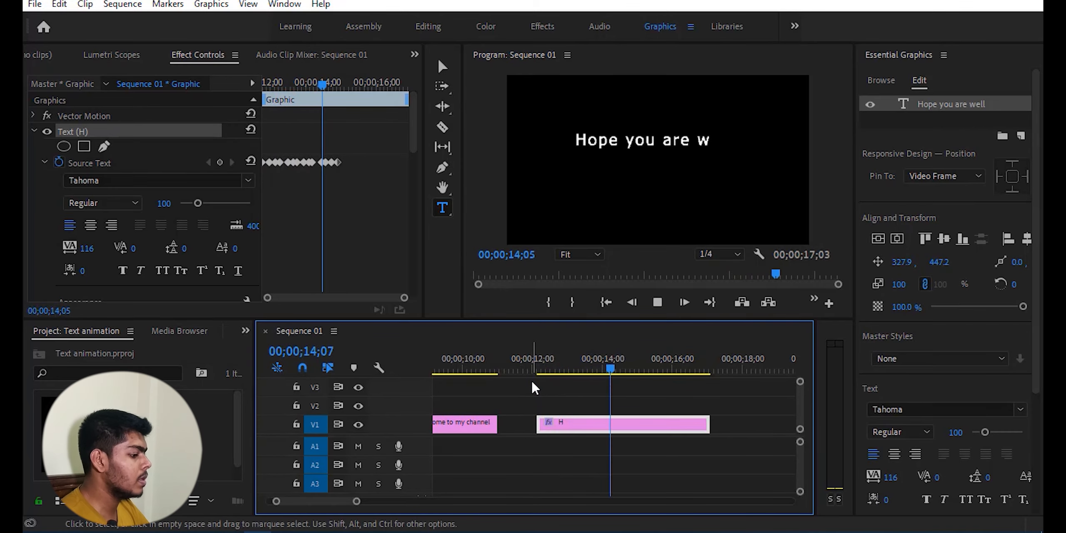
key("space")
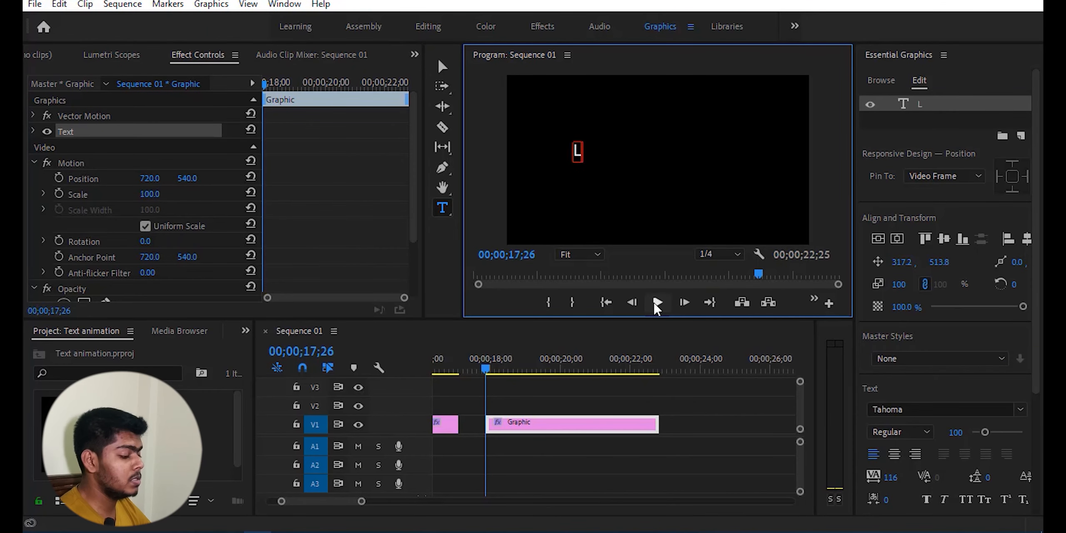
Step: Add a text clip reading "Let's do some text animation" at 00;00;17;26 and center it in the frame both ways
type("et")
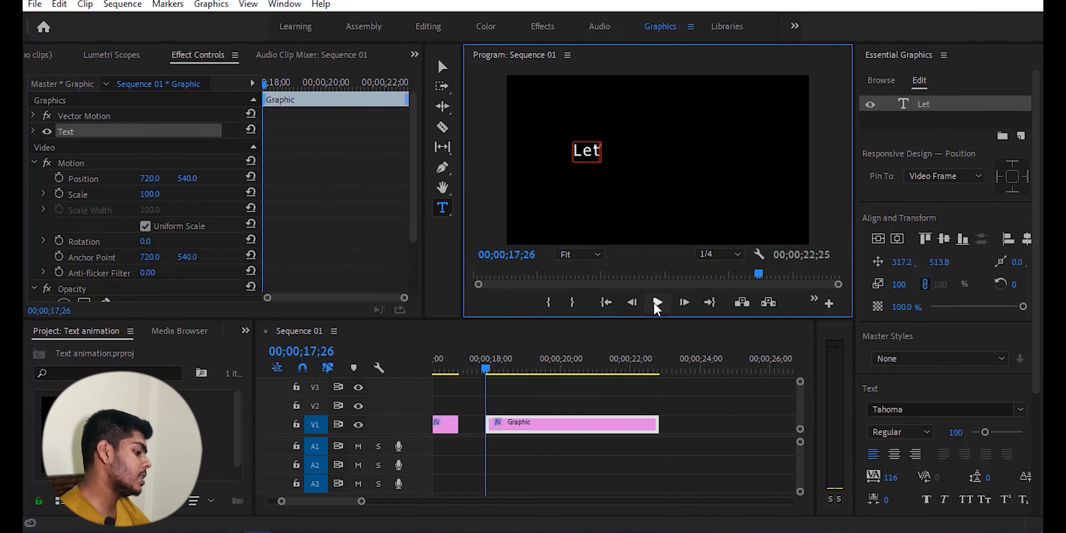
type("'s do")
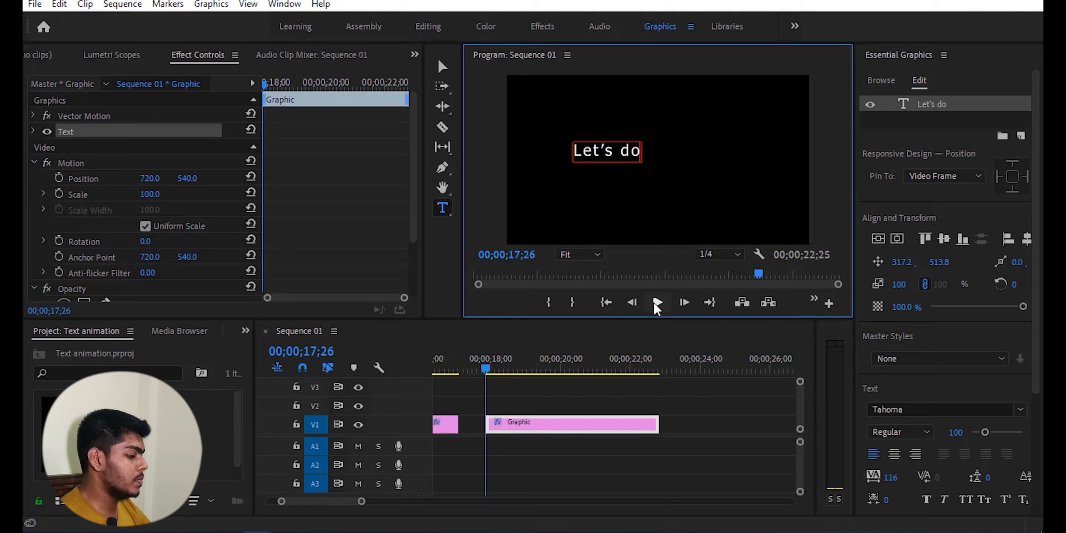
type(" some")
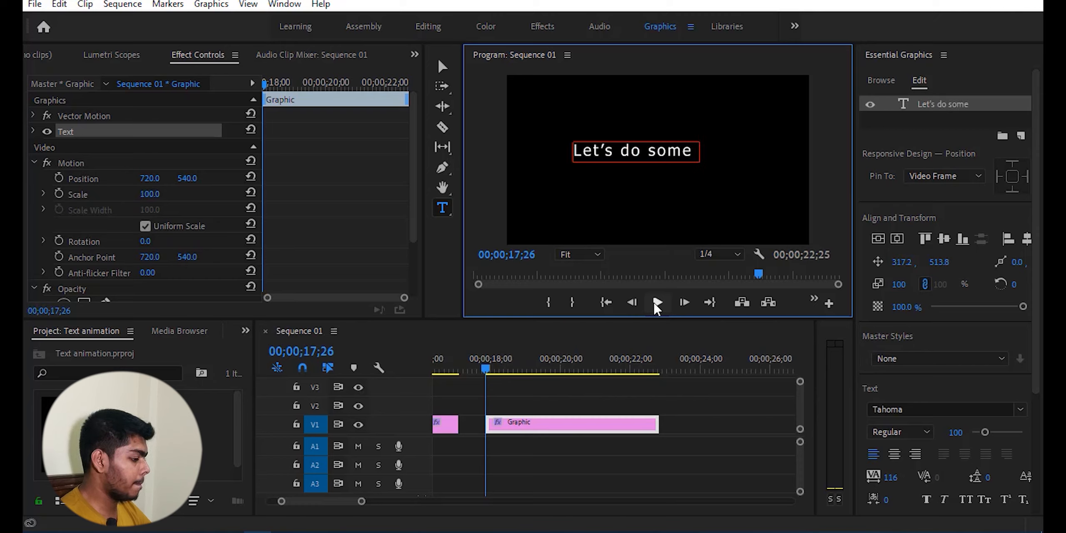
type(" text")
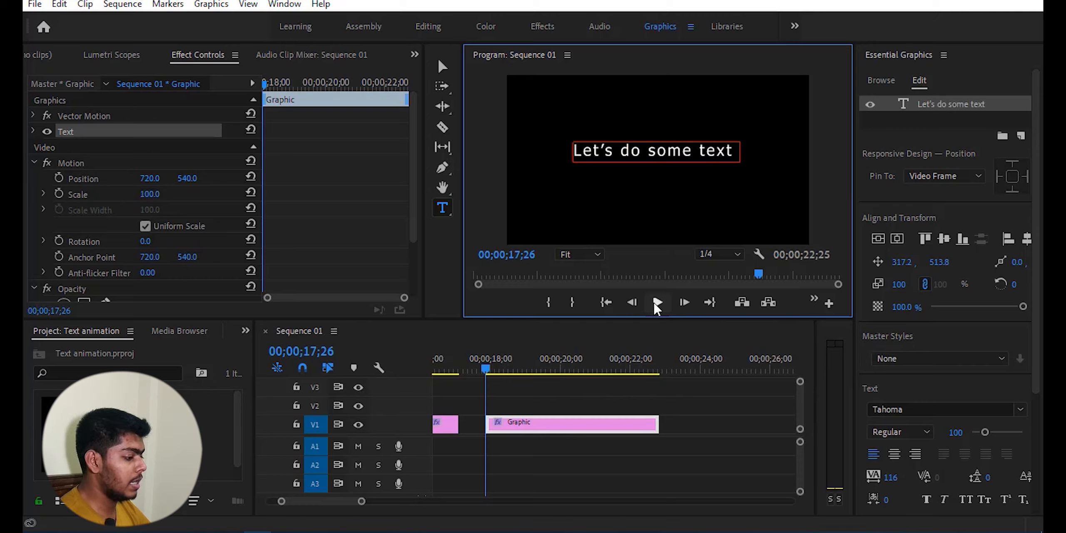
type(" animation")
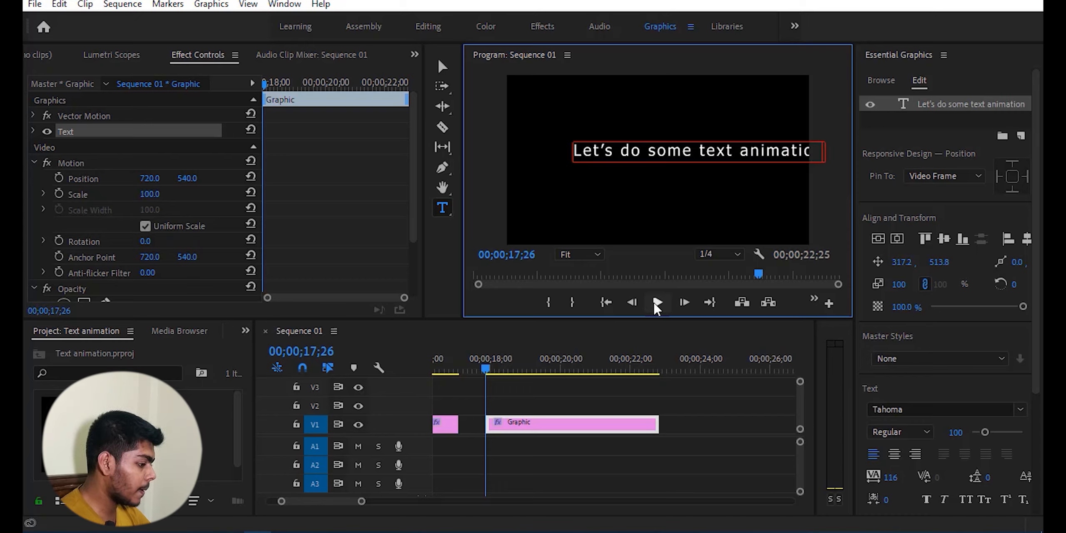
left_click(1025, 239)
left_click(944, 240)
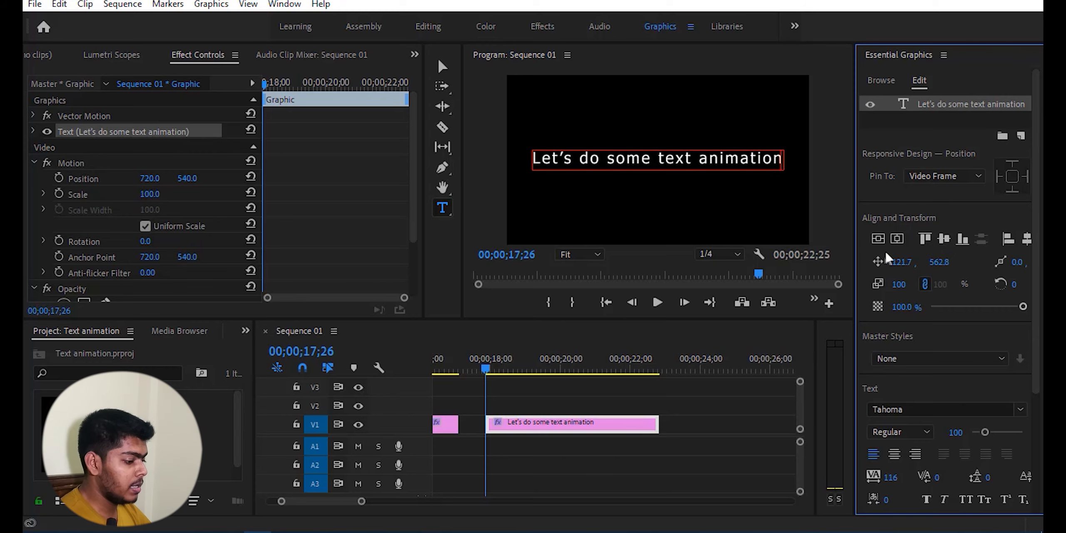
Step: Set the Let's do some text animation title's font to Star Jedi Logo MonoLine at size 82
left_click_drag(784, 159, 538, 166)
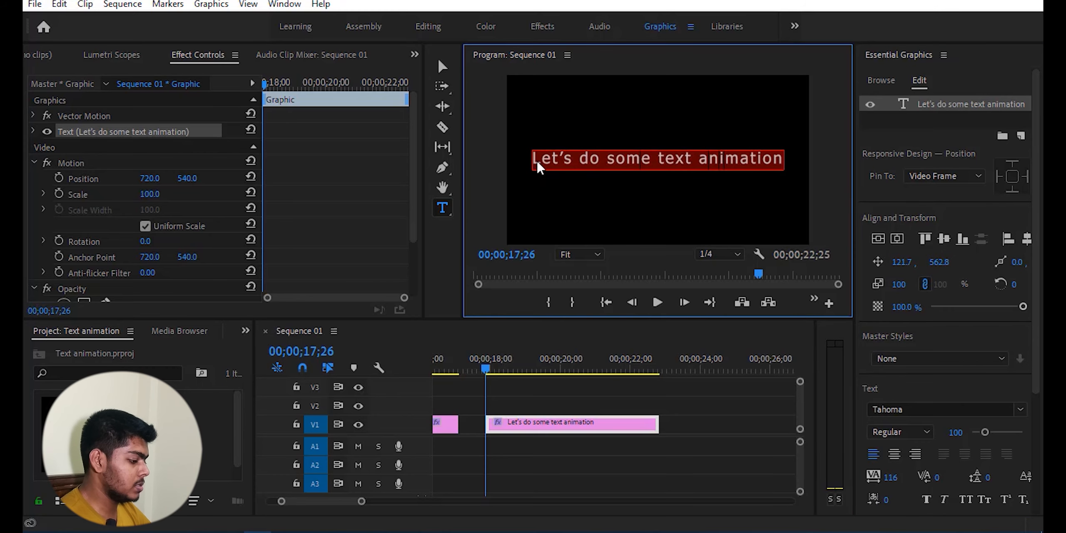
left_click(952, 411)
scroll(924, 292, "down", 15)
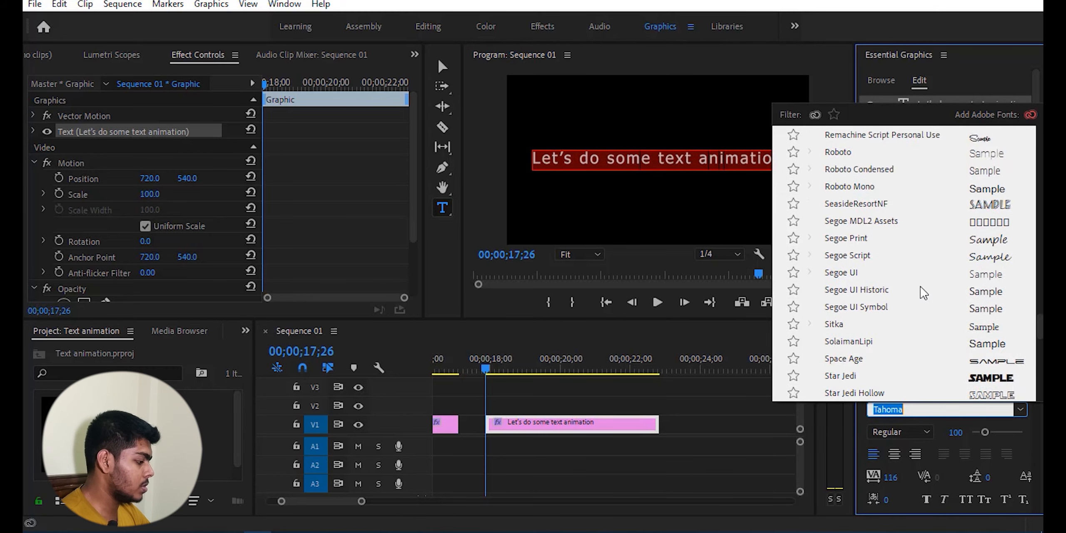
scroll(924, 293, "down", 3)
left_click(875, 274)
Step: Find the Turbulent Displace video effect and apply it to the Let's do some text animation clip
left_click(246, 330)
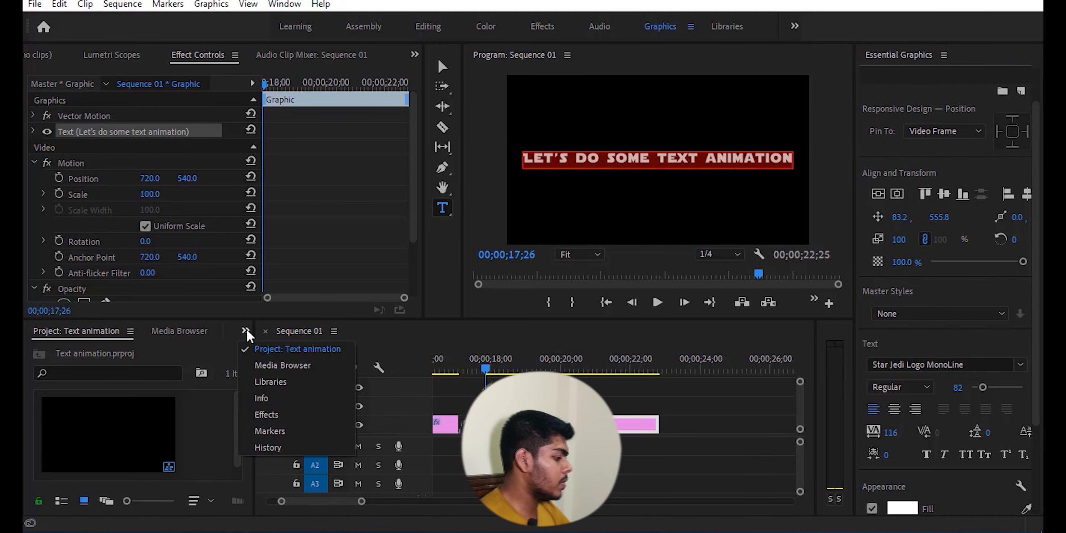
left_click(289, 414)
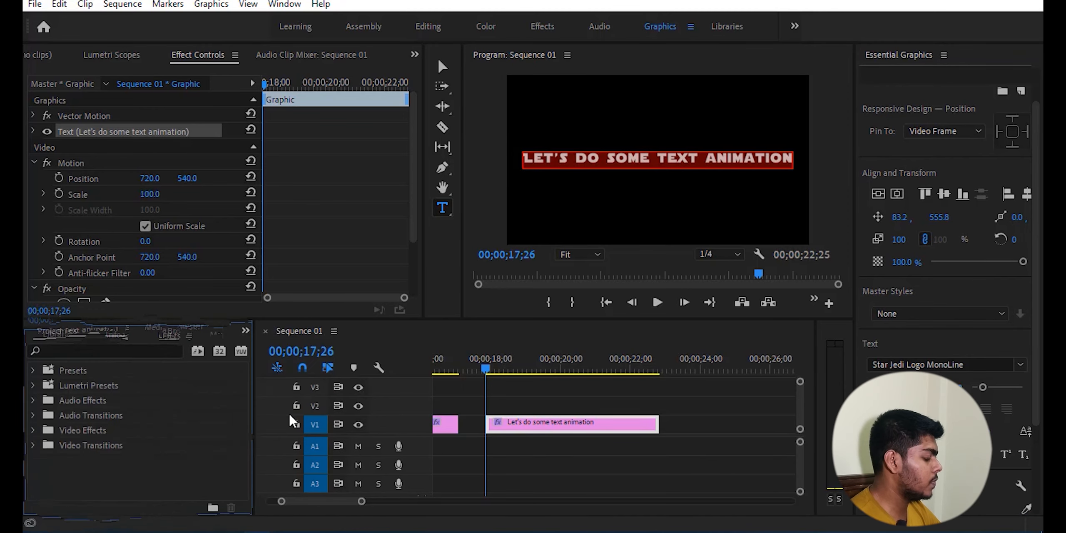
left_click(93, 351)
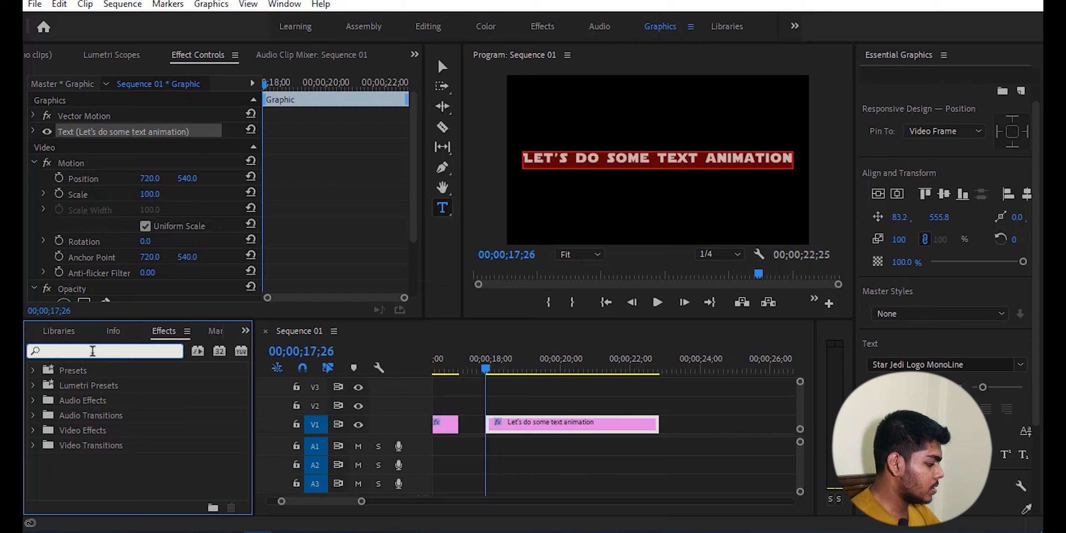
type("Tur")
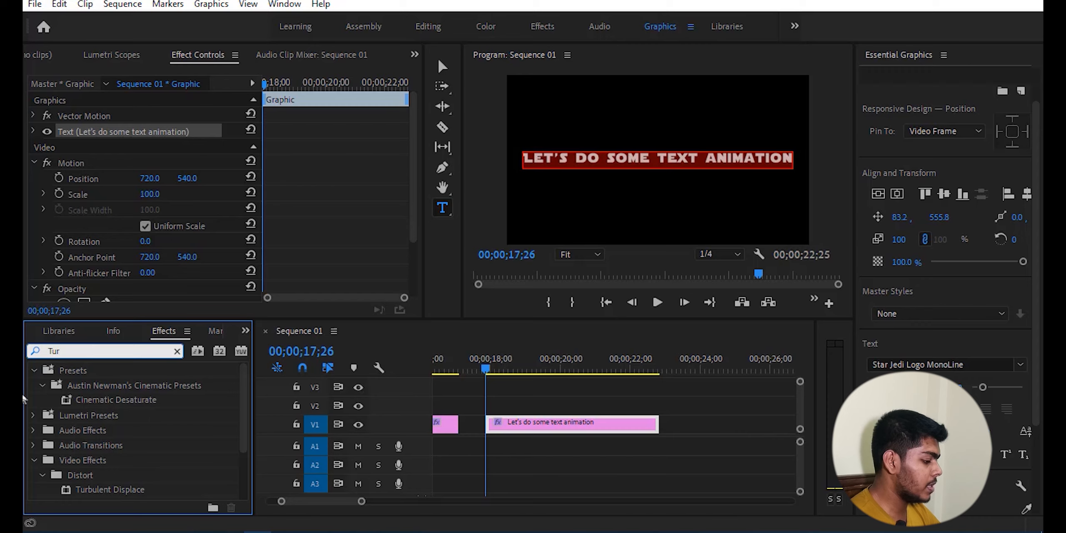
left_click_drag(98, 488, 560, 421)
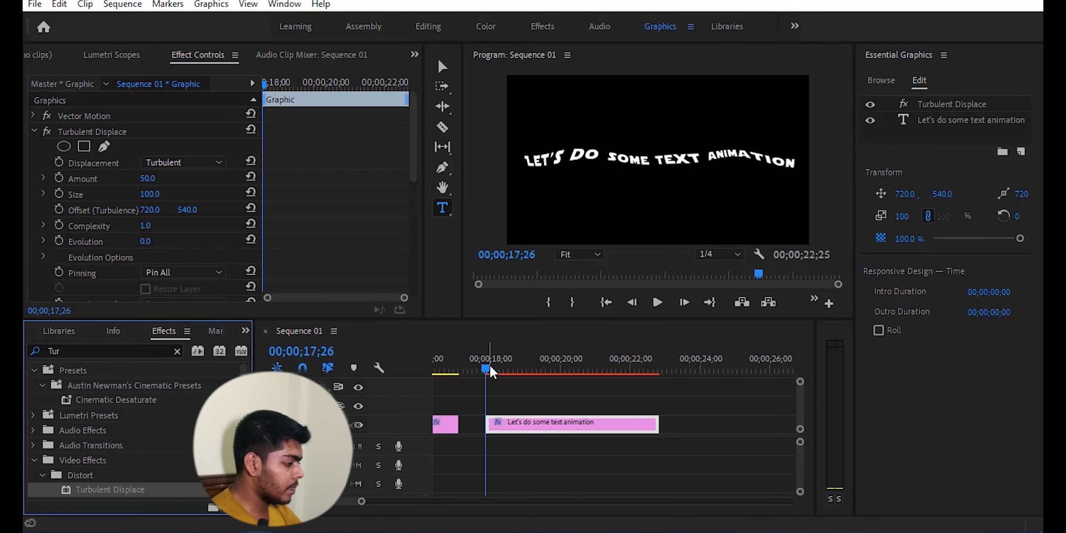
Step: Keyframe the Turbulent Displace Amount at 5000 at 00;00;17;26 and at 0 at 00;00;18;10
scroll(329, 196, "down", 2)
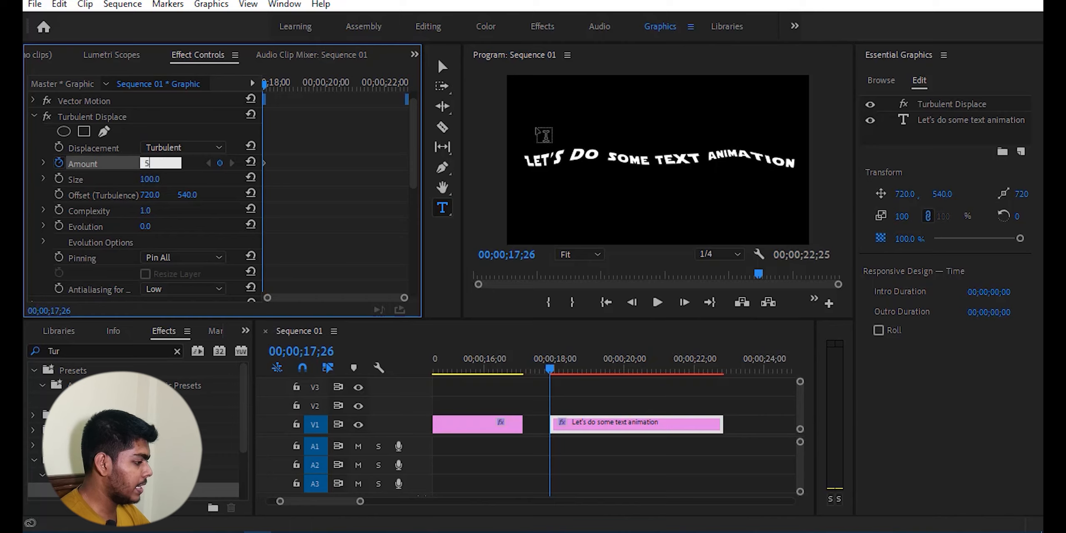
type("00")
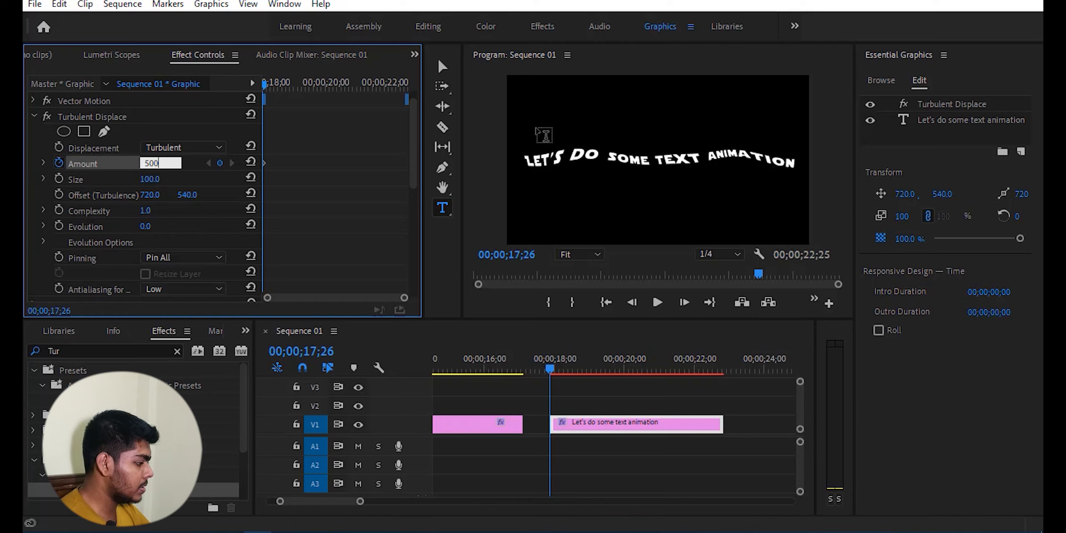
type("0")
key("Return")
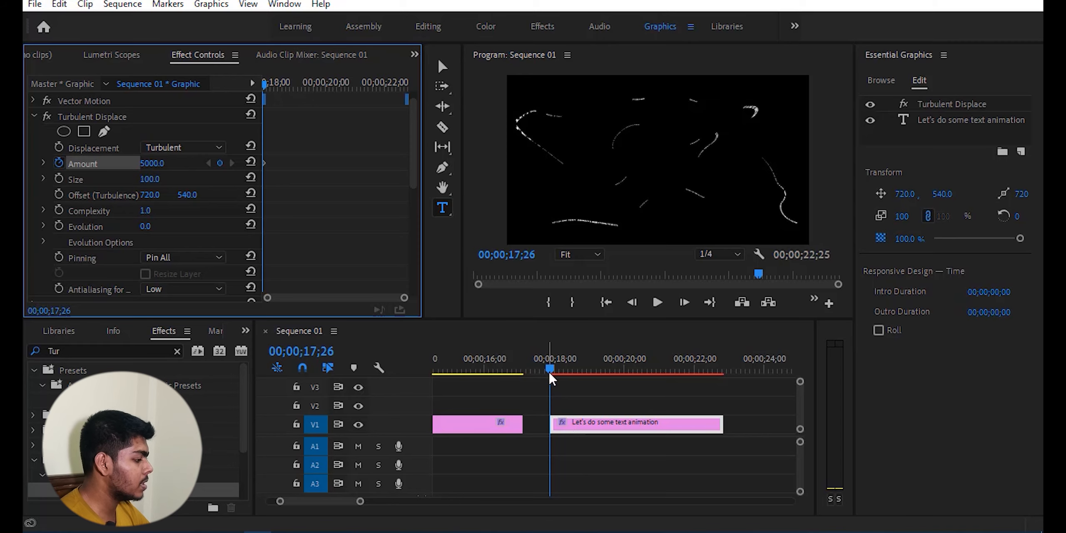
left_click_drag(548, 371, 566, 372)
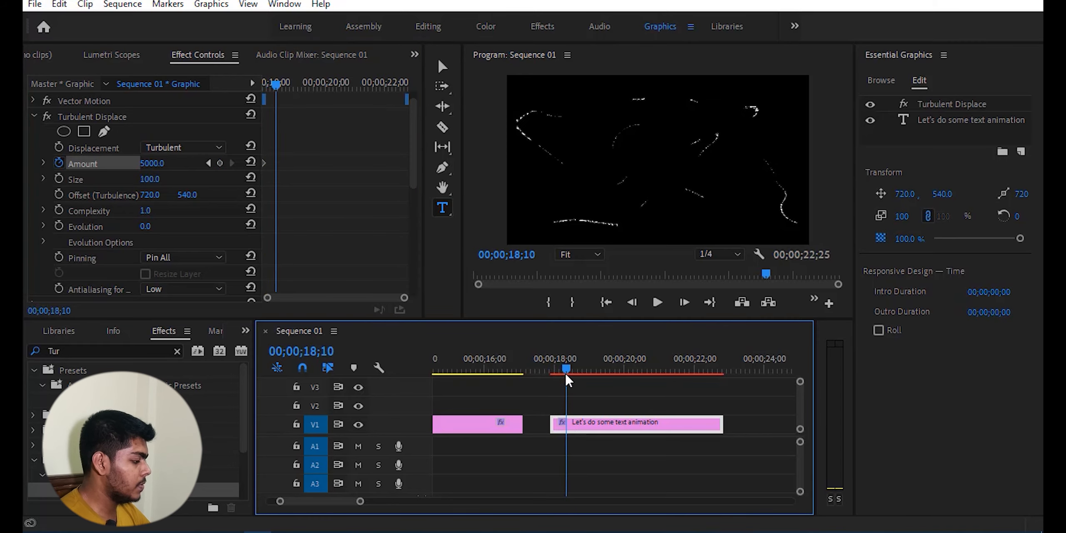
left_click(150, 163)
type("0")
key("Return")
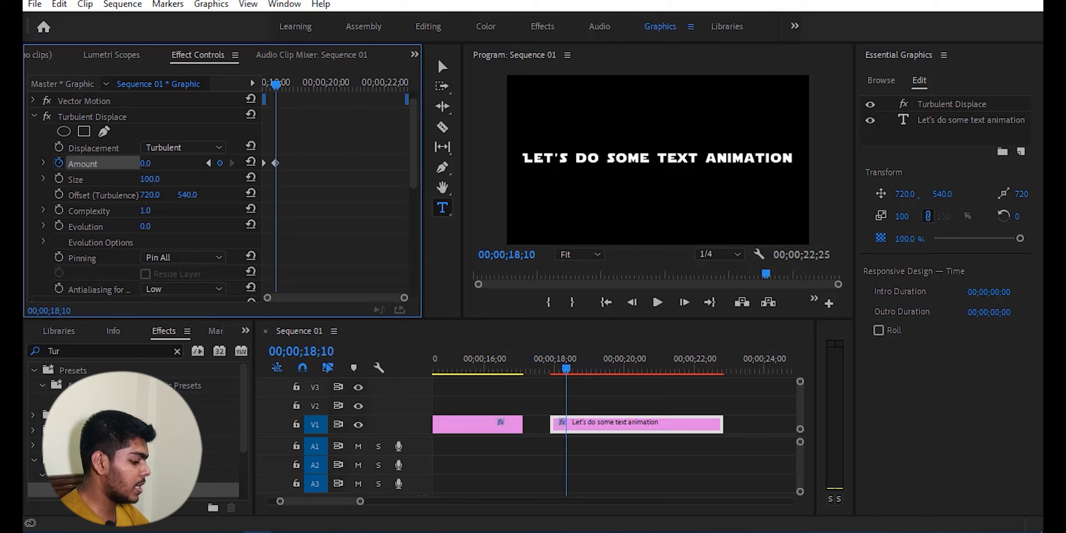
Step: Add an Amount keyframe holding 0 at 00;00;22;11, and raise the Amount again at 00;00;22;23 near the clip's end
left_click_drag(600, 366, 707, 368)
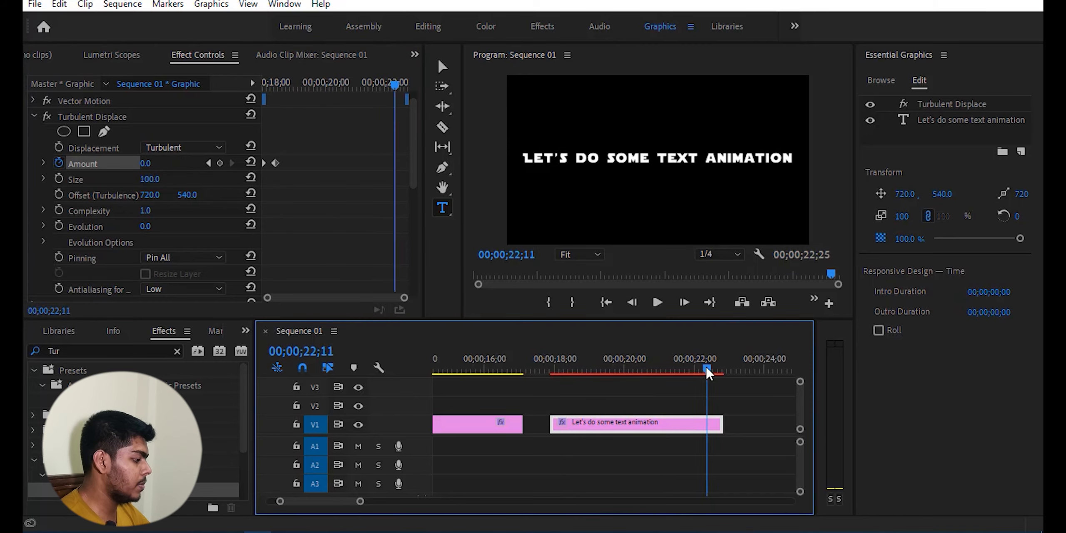
left_click(217, 164)
left_click_drag(706, 368, 722, 373)
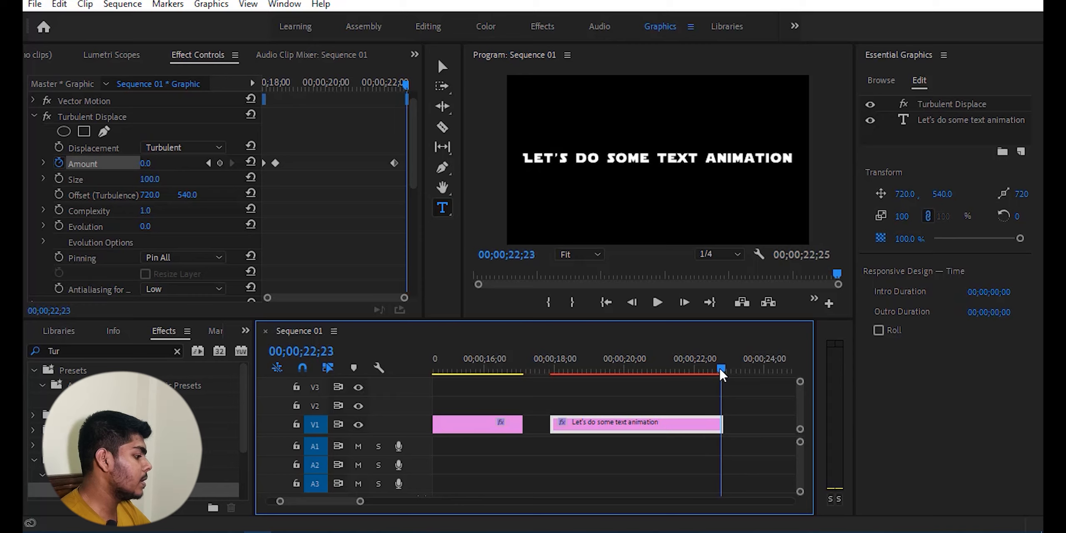
left_click(145, 164)
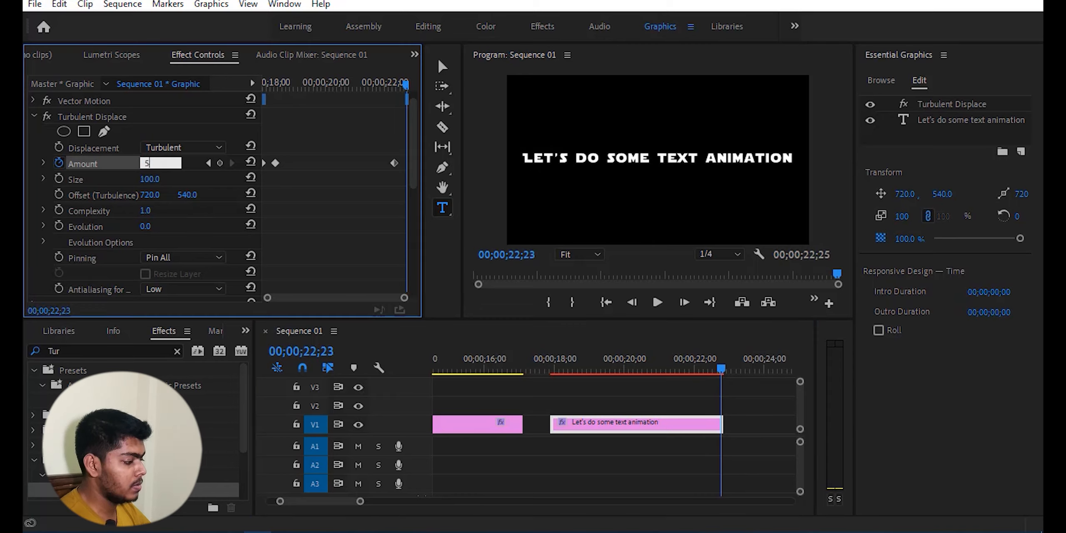
key("Return")
Step: Render the sequence preview and play the Let's do some text animation title from just before its start
left_click(567, 370)
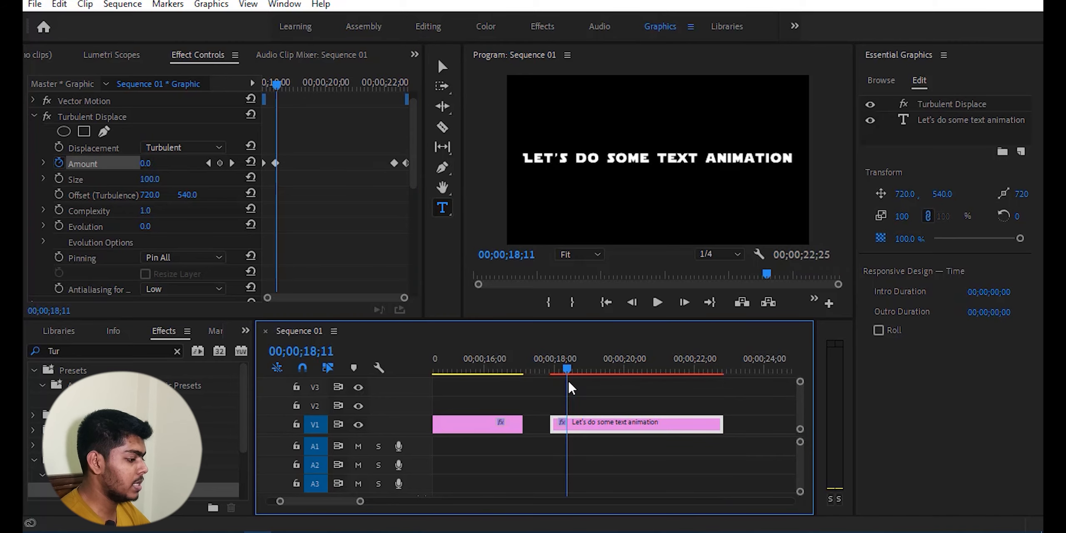
key("Return")
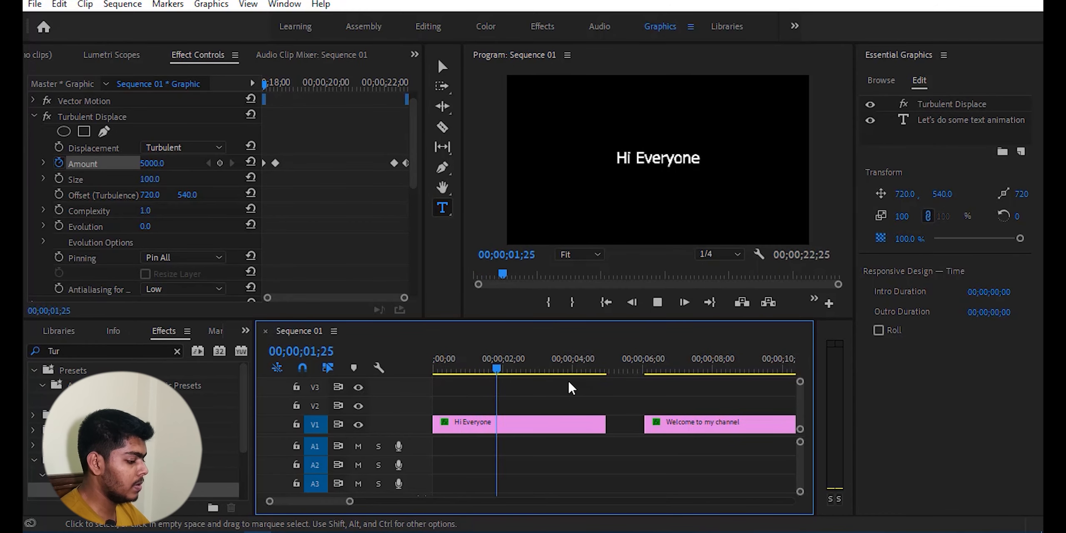
key("space")
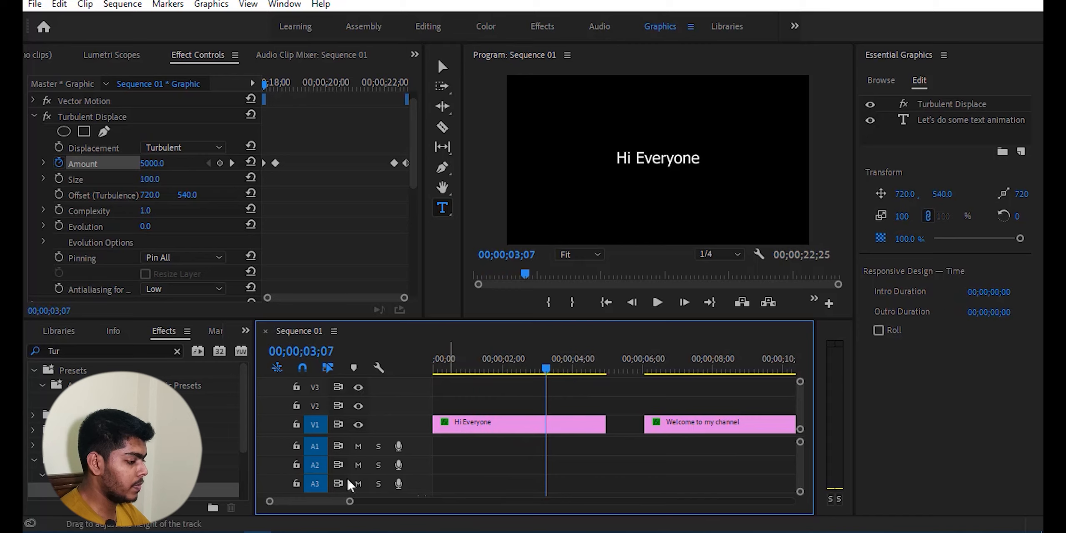
left_click_drag(320, 497, 332, 500)
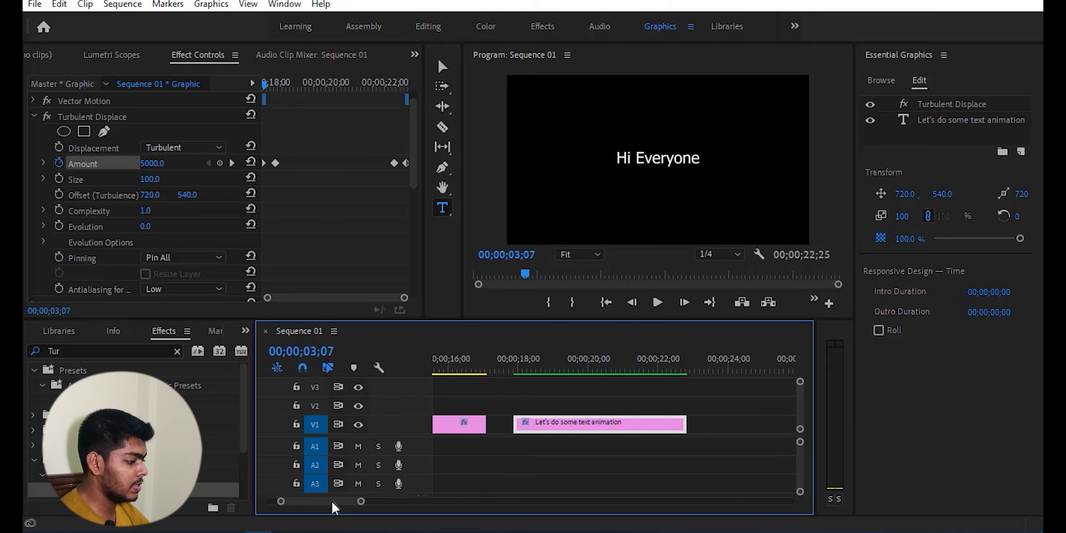
left_click(508, 362)
key("space")
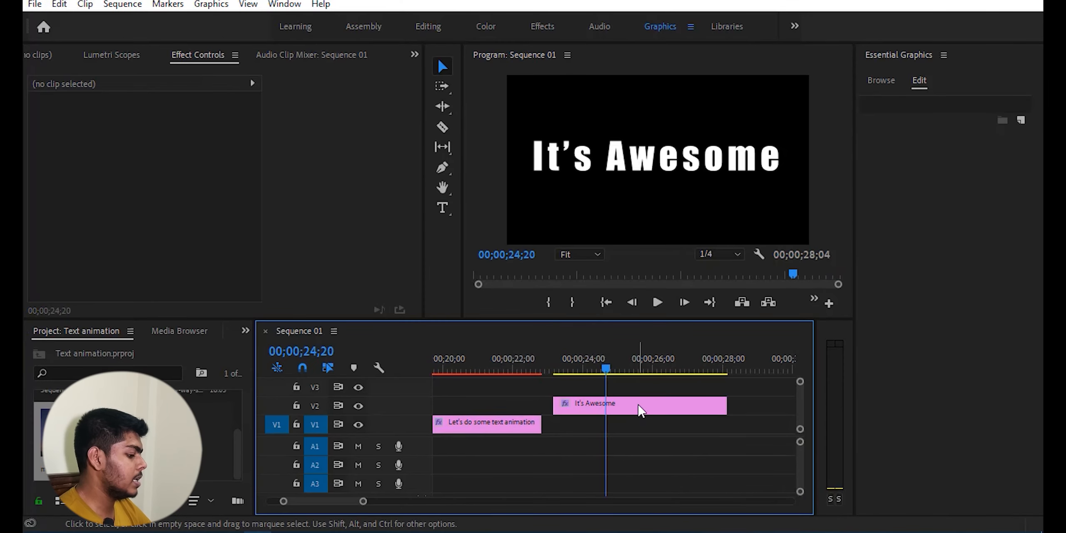
Step: Add the mixkit-milky-way-seen-at-night-4148 video from file to the It's Awesome graphic and place its layer beneath the text
left_click(638, 405)
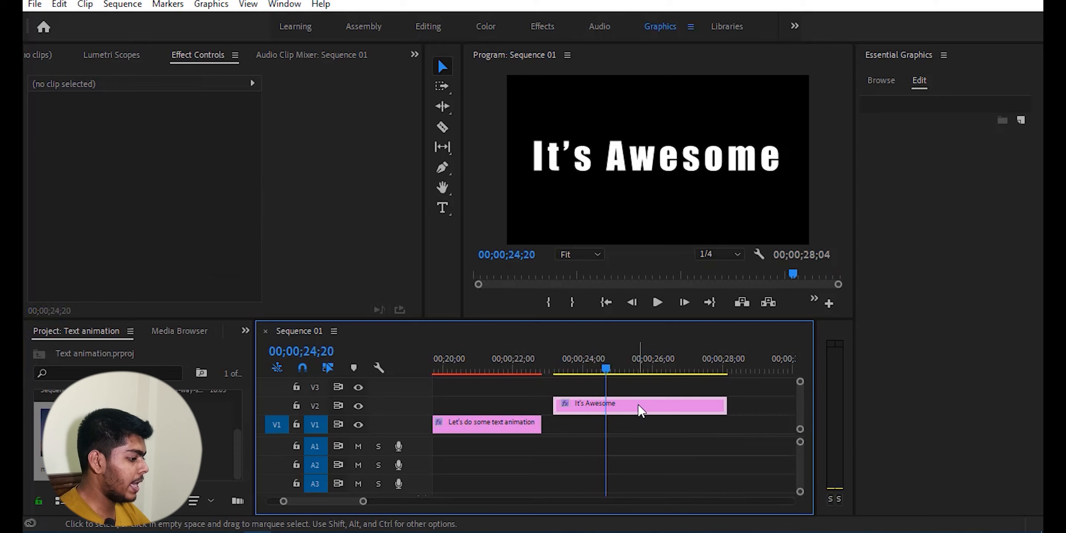
left_click(639, 406)
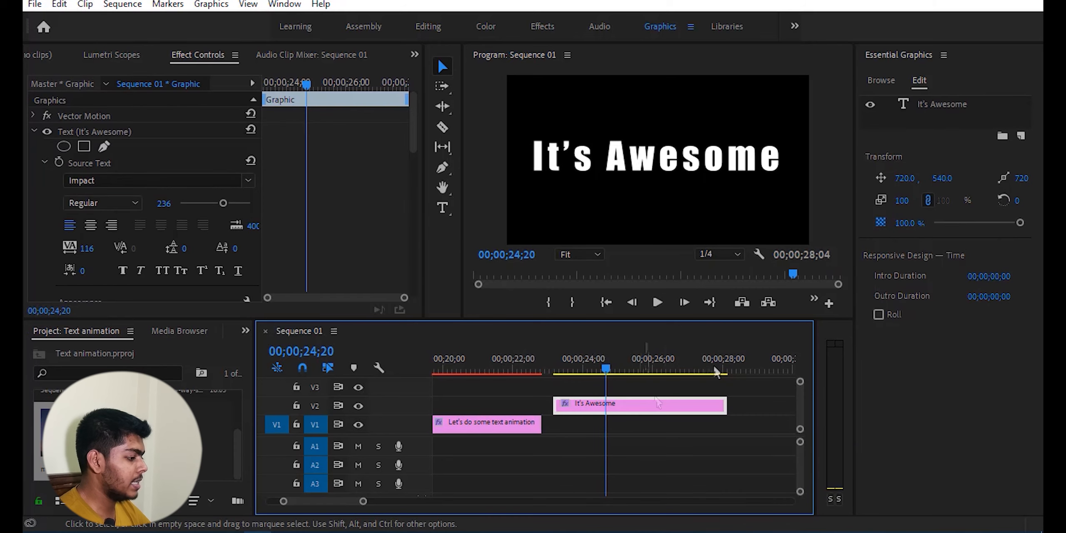
left_click(1016, 135)
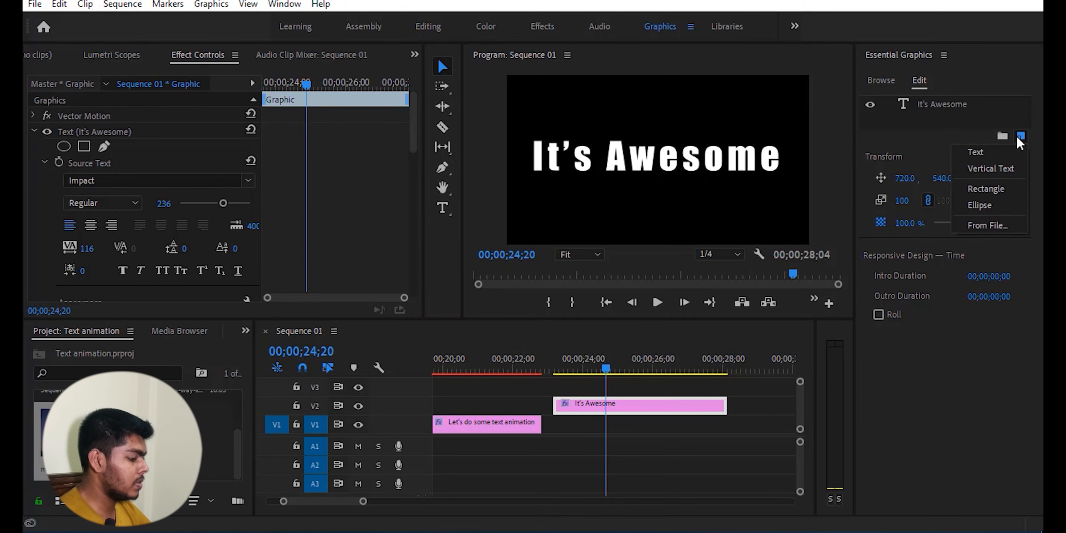
left_click(994, 229)
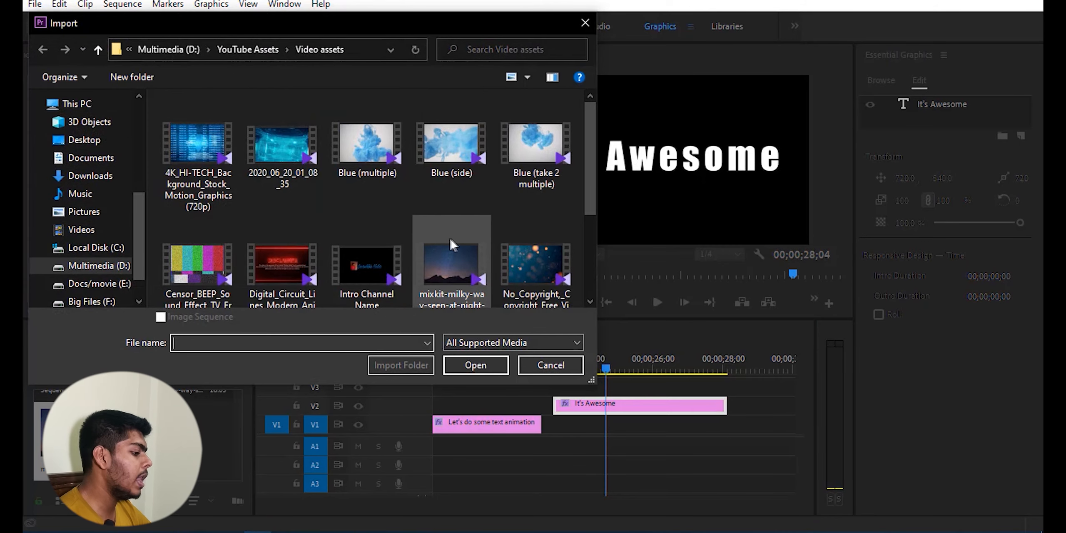
left_click(444, 287)
left_click(479, 363)
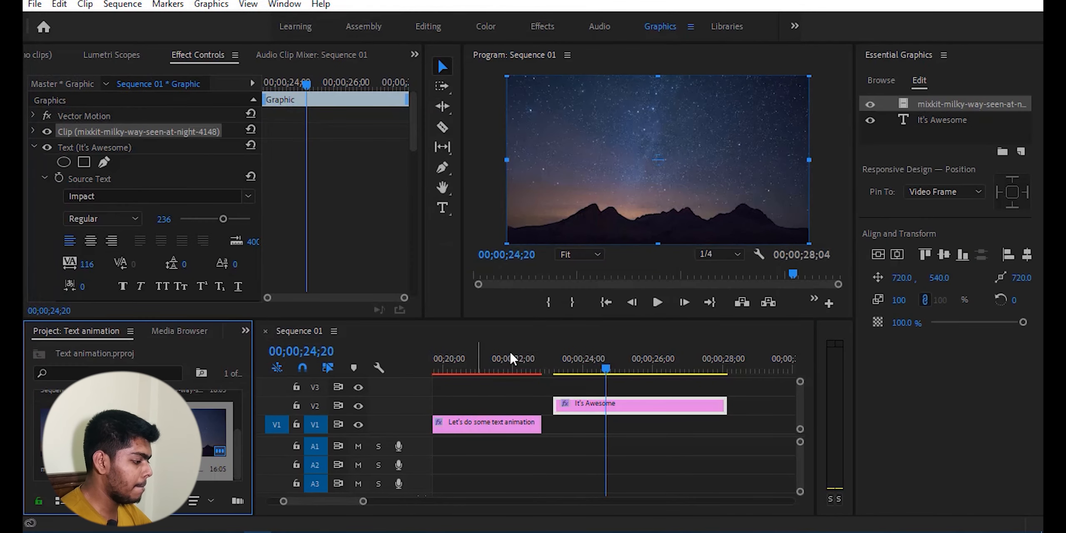
left_click_drag(936, 103, 938, 130)
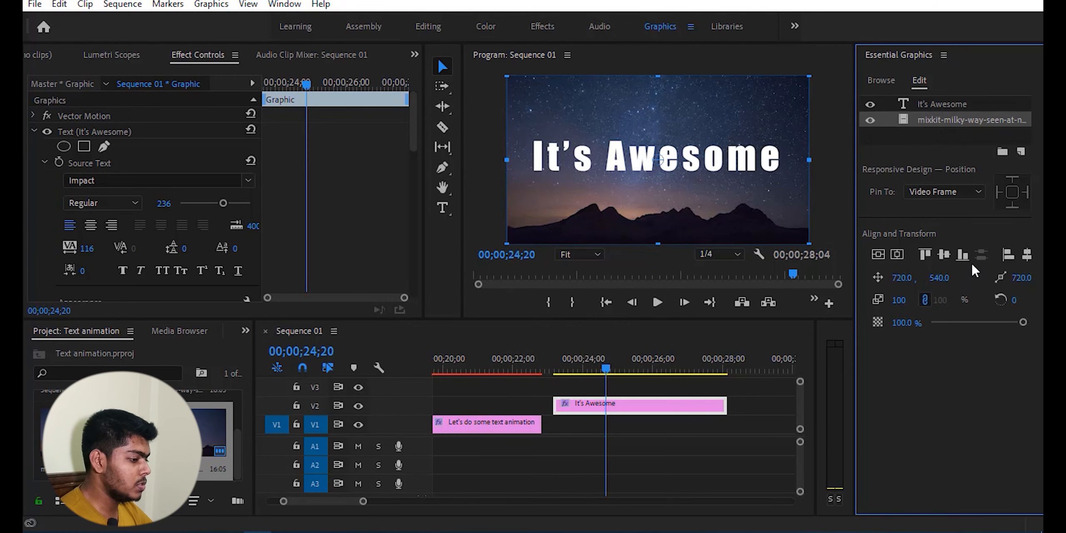
Step: Enable Mask with Text on the It's Awesome text layer and play the masked title from 00;00;23;06
left_click(936, 104)
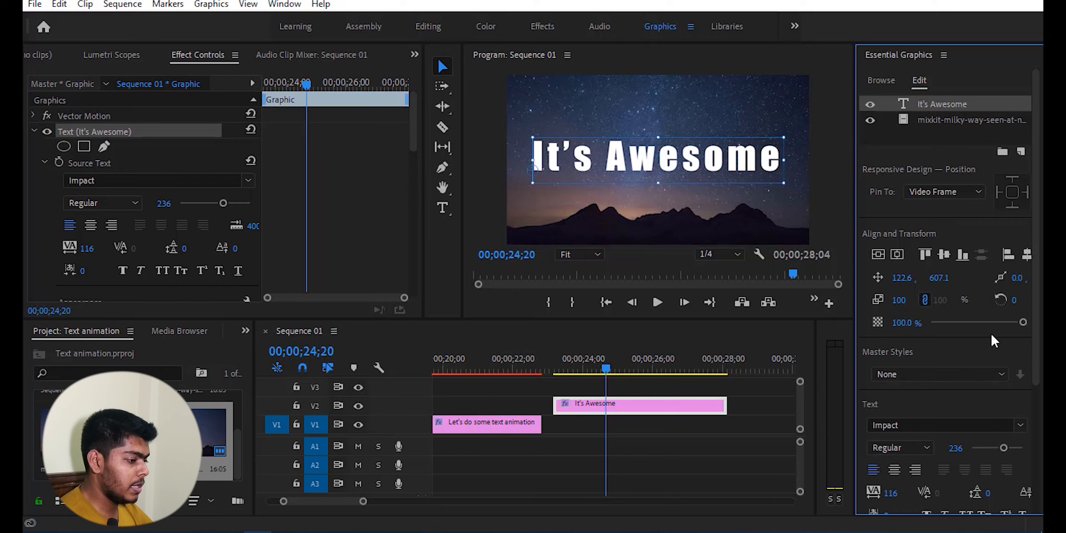
scroll(991, 332, "down", 3)
scroll(992, 335, "down", 2)
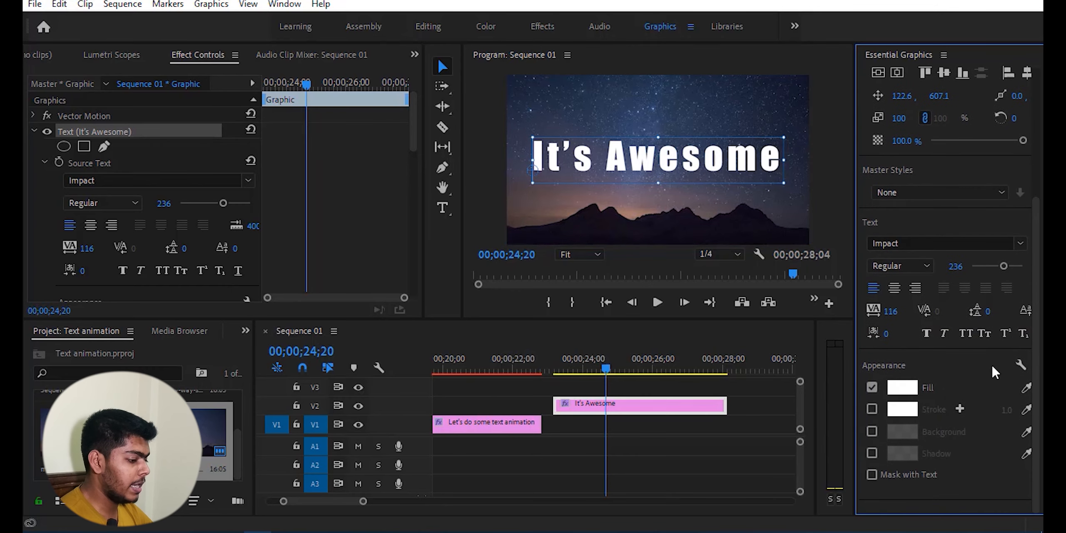
left_click(872, 475)
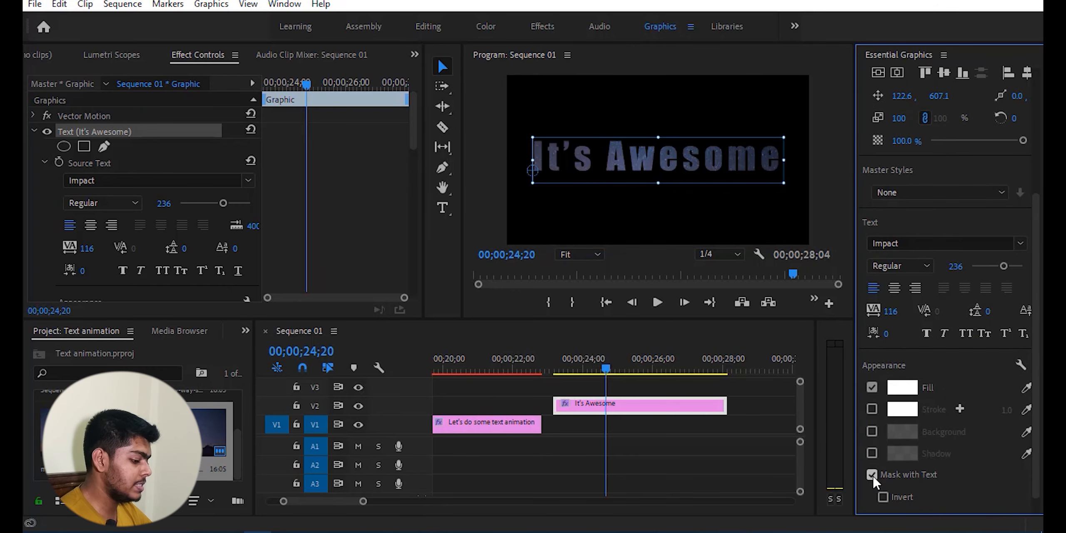
left_click_drag(608, 370, 555, 370)
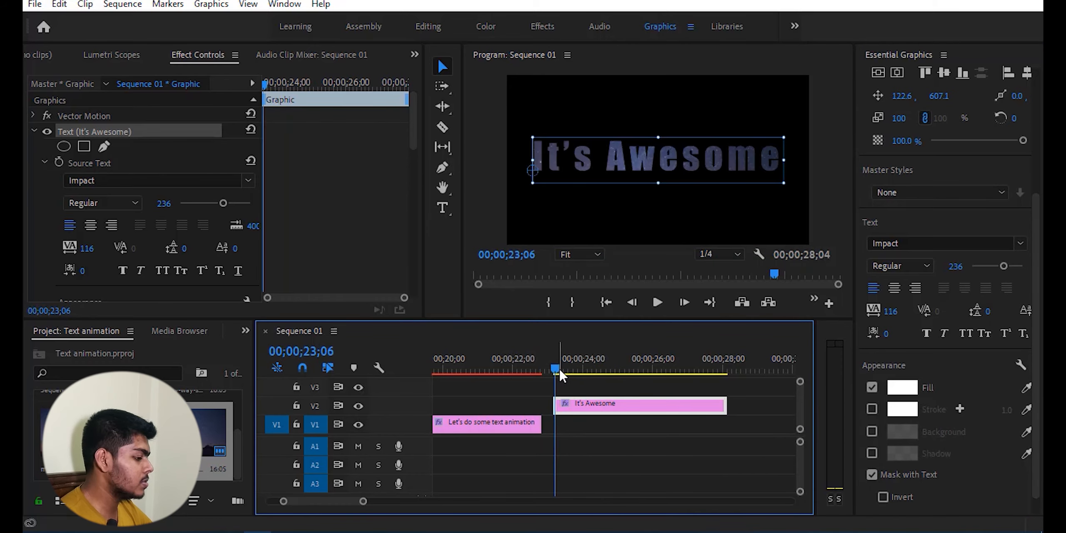
key("space")
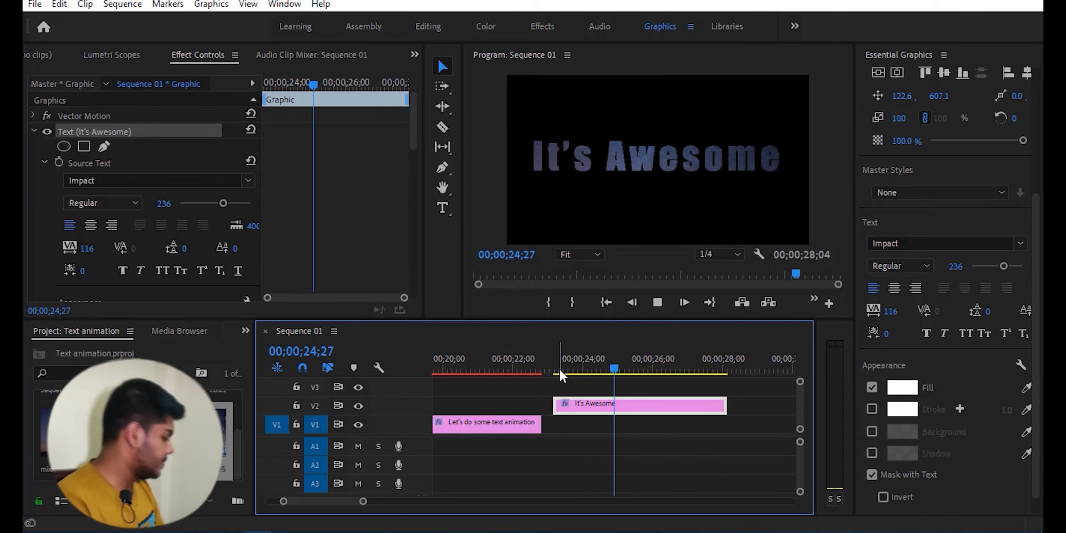